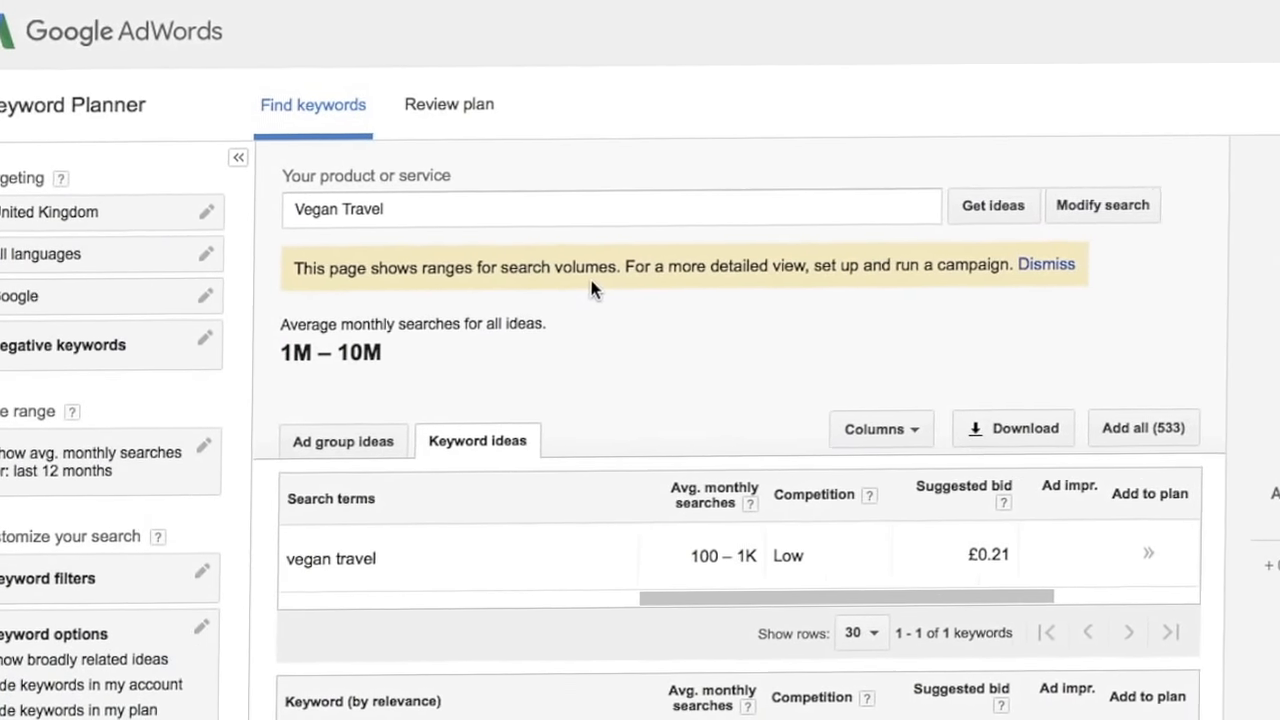
Look through the Vegan Travel keyword ideas and try to download their historical statistics in Excel CSV format.
scroll(589, 277, down, 3)
scroll(596, 269, up, 1)
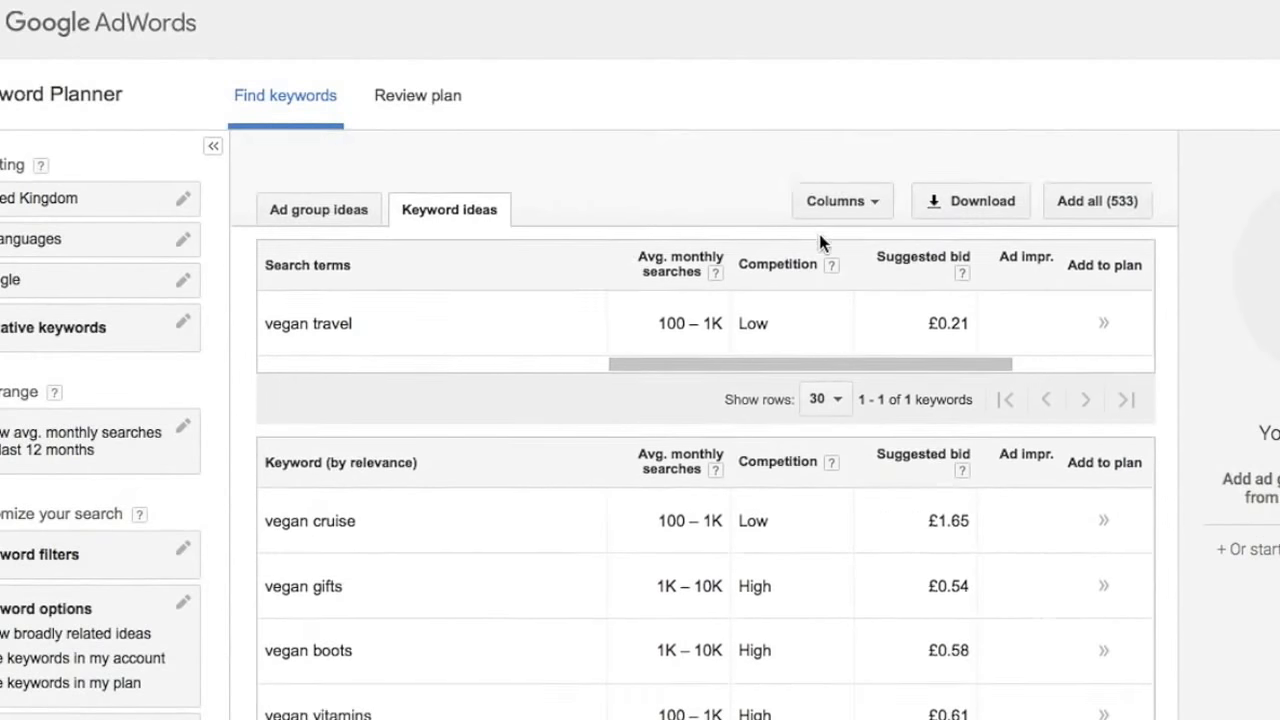
scroll(820, 235, down, 7)
scroll(834, 242, down, 5)
scroll(840, 240, up, 10)
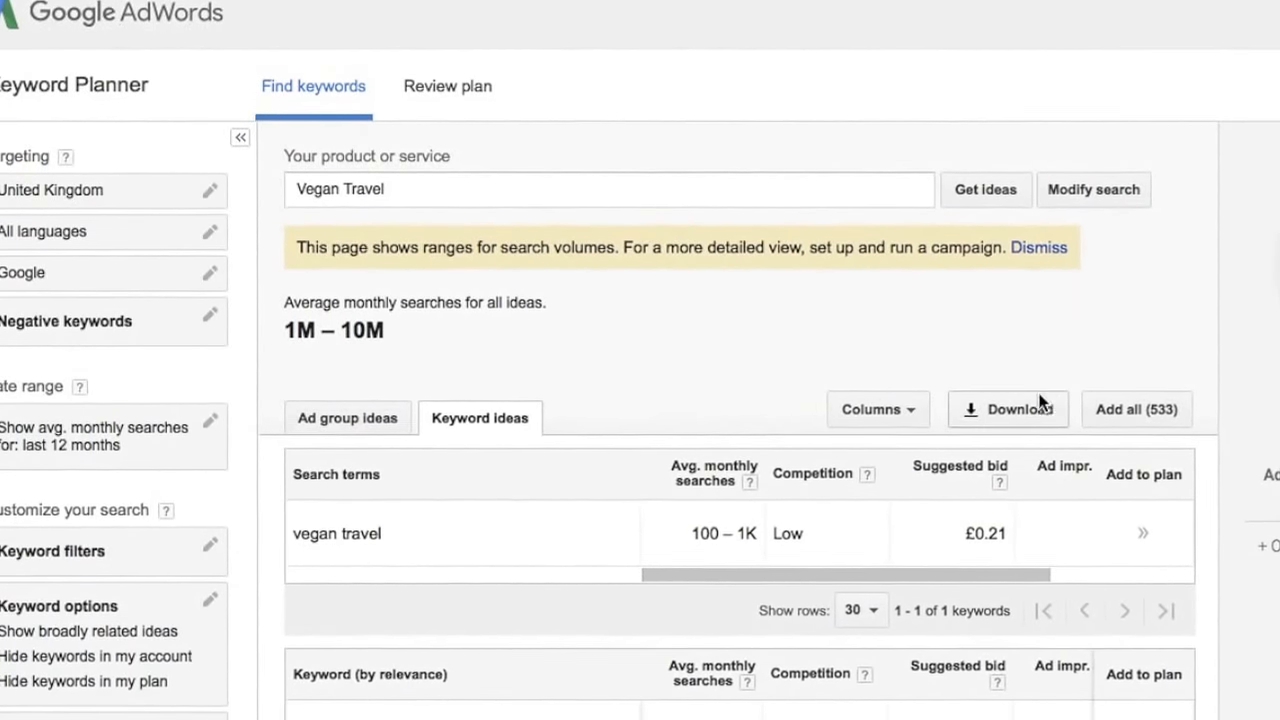
click(1015, 422)
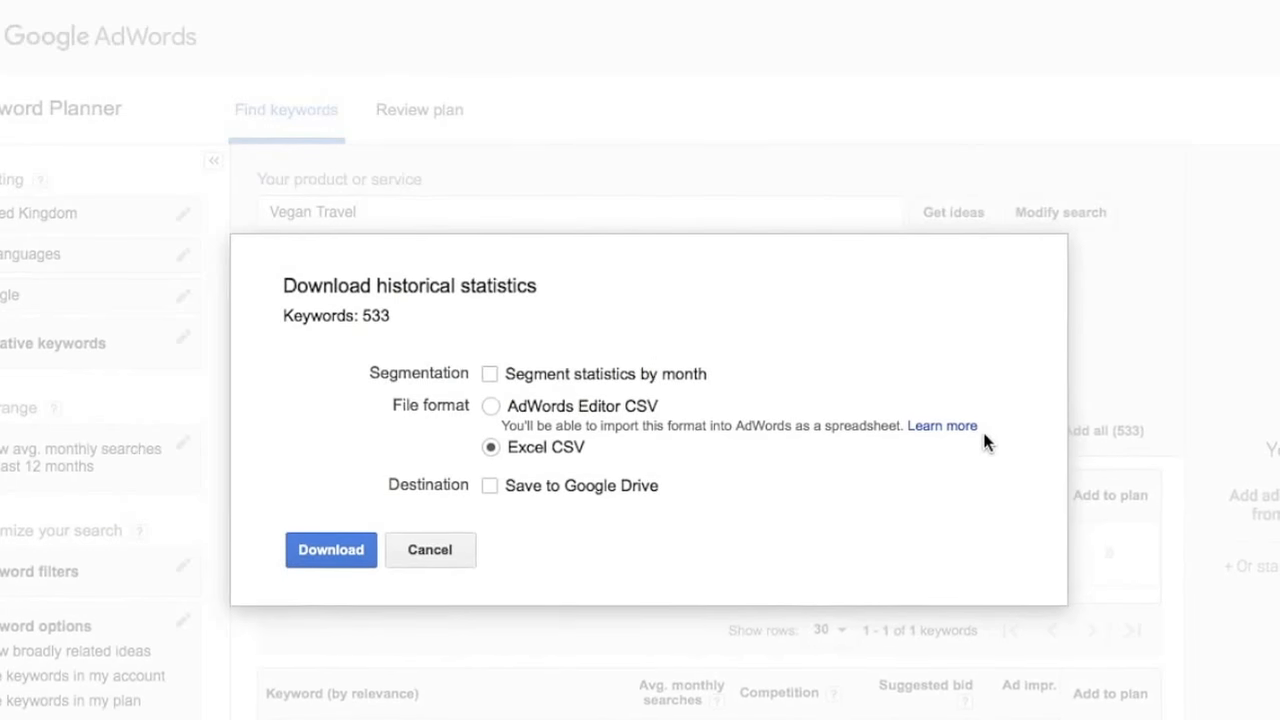
click(337, 531)
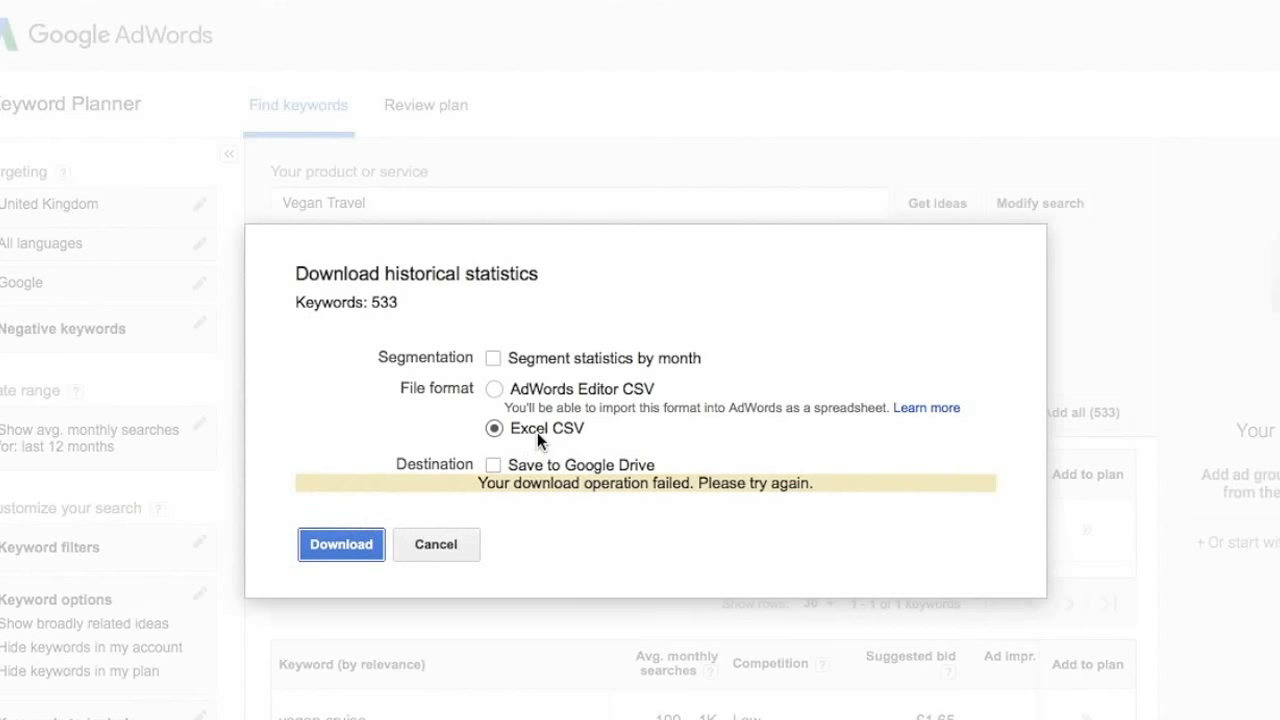
Retry downloading the historical statistics as Excel CSV without segmenting by month.
click(369, 545)
click(565, 356)
click(563, 387)
click(564, 427)
click(494, 357)
click(350, 547)
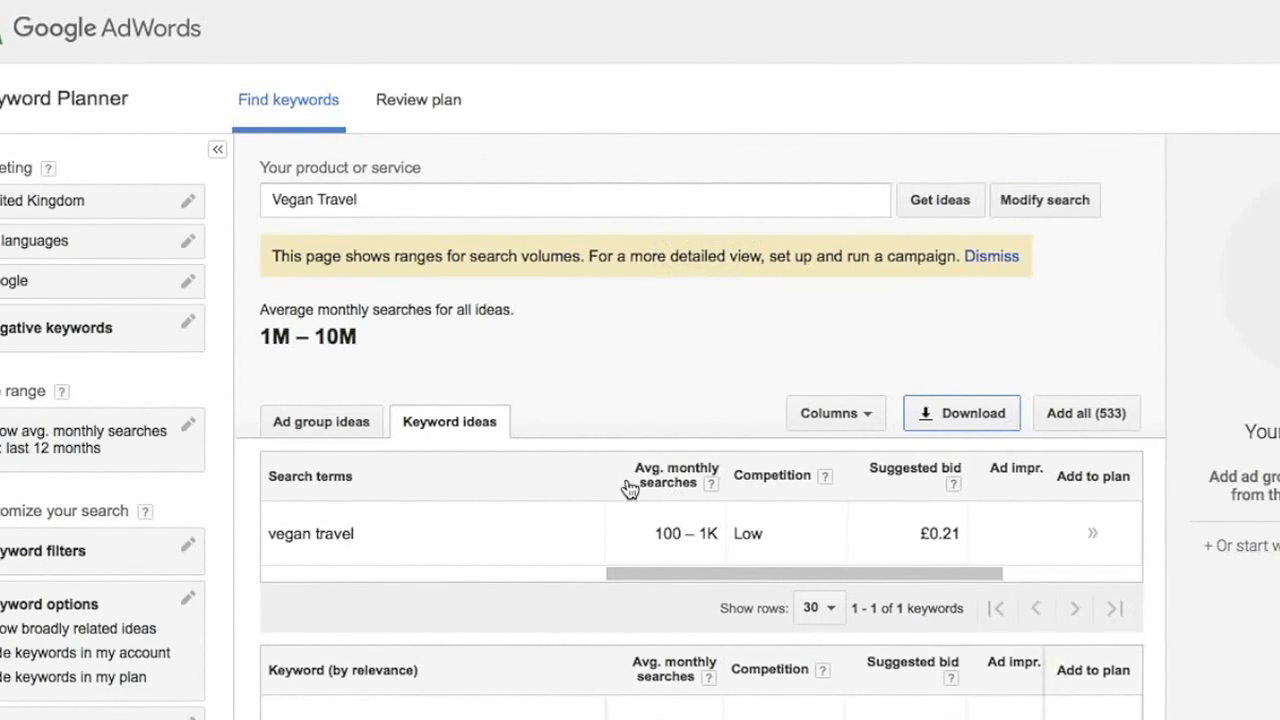
Open the downloaded keyword CSV in Excel from the Downloads stack.
click(1165, 718)
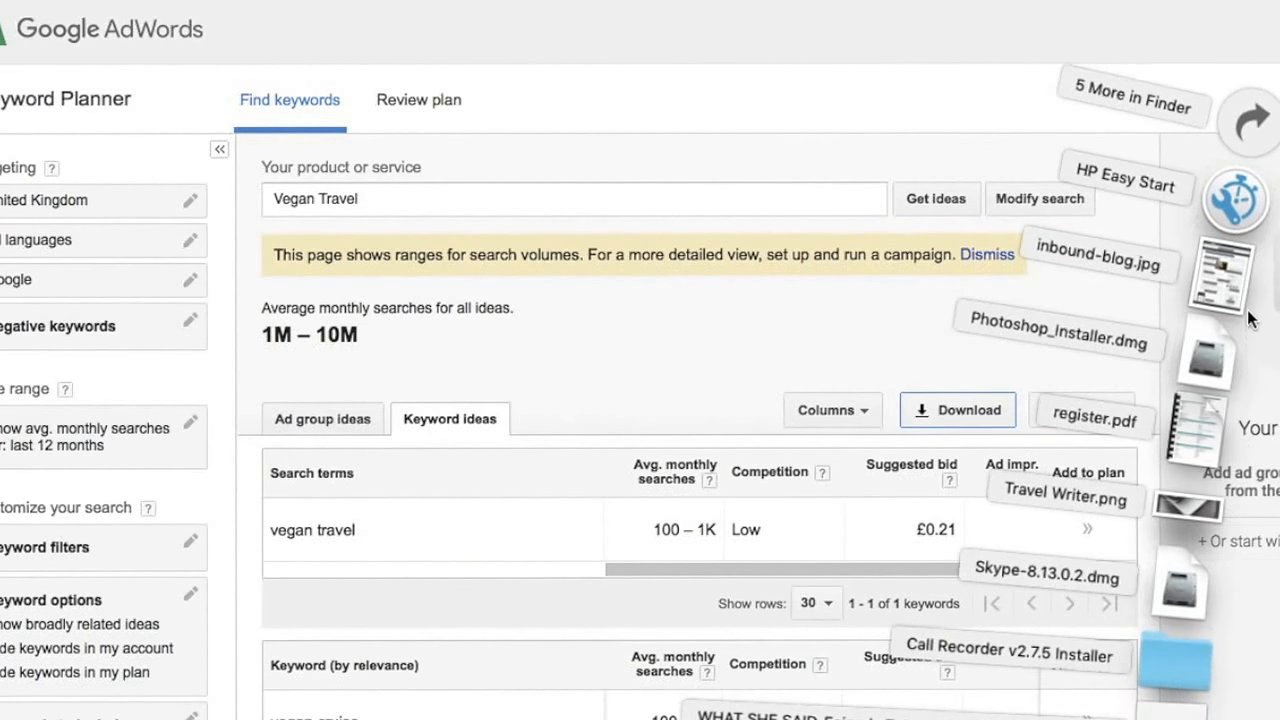
click(1170, 716)
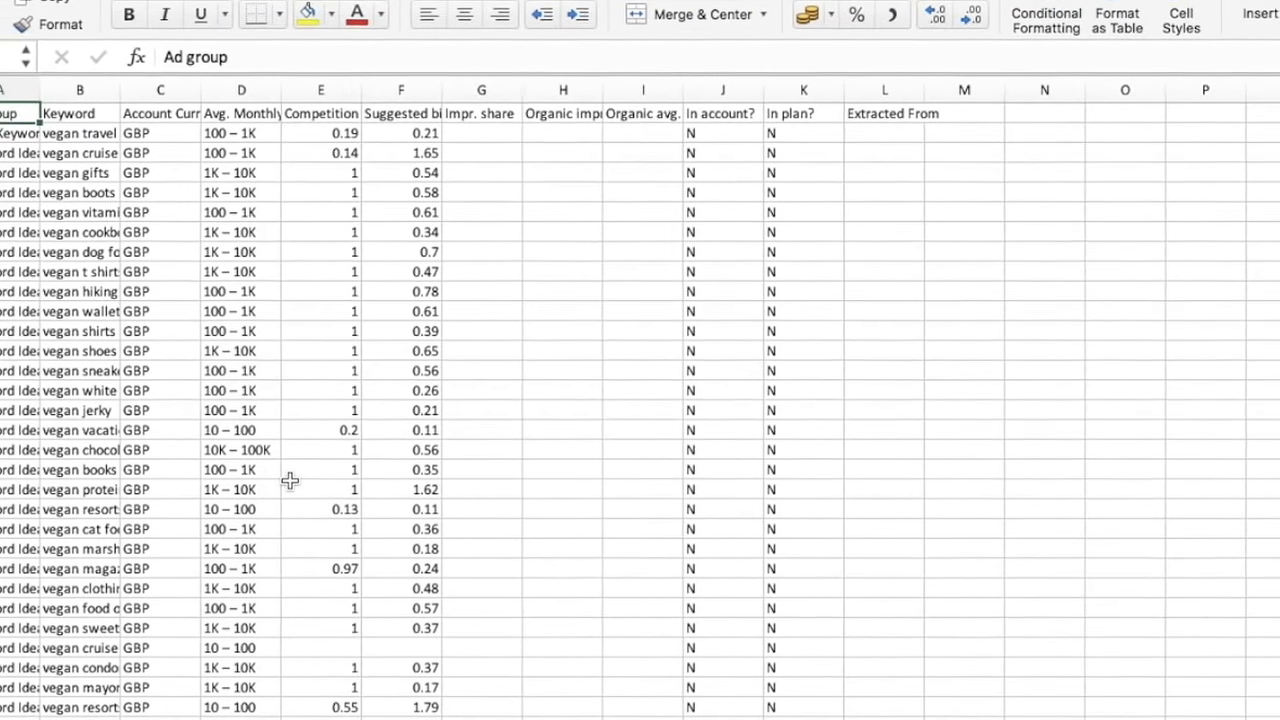
click(219, 273)
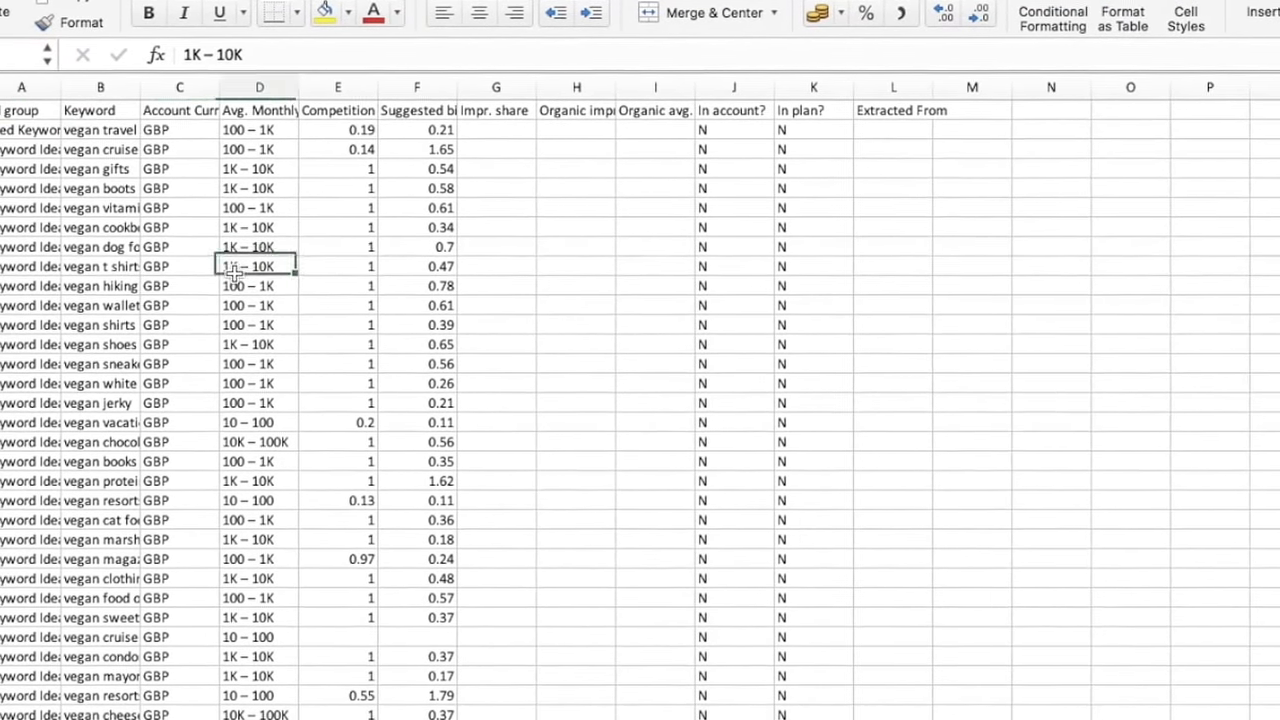
Clear the contents of columns E to L, Competition through Extracted From, and permanently dismiss the Dictation offer.
drag(29, 90, 543, 81)
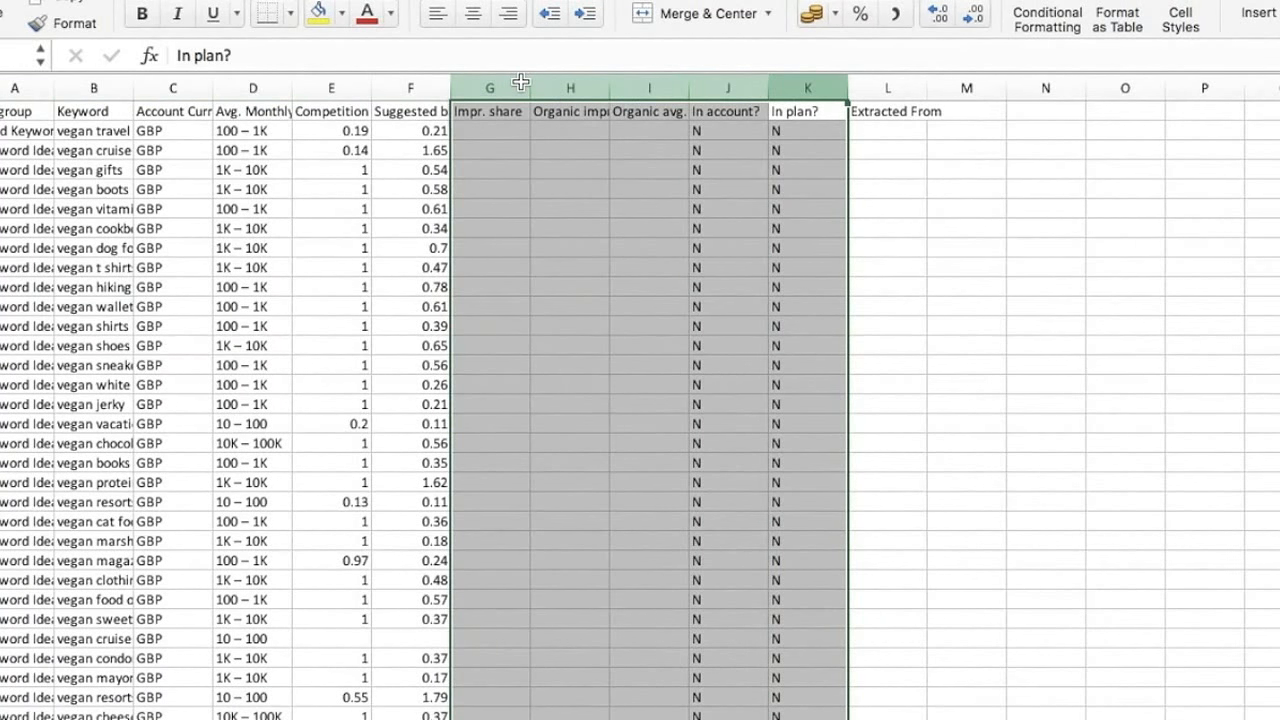
drag(331, 88, 830, 76)
click(828, 78)
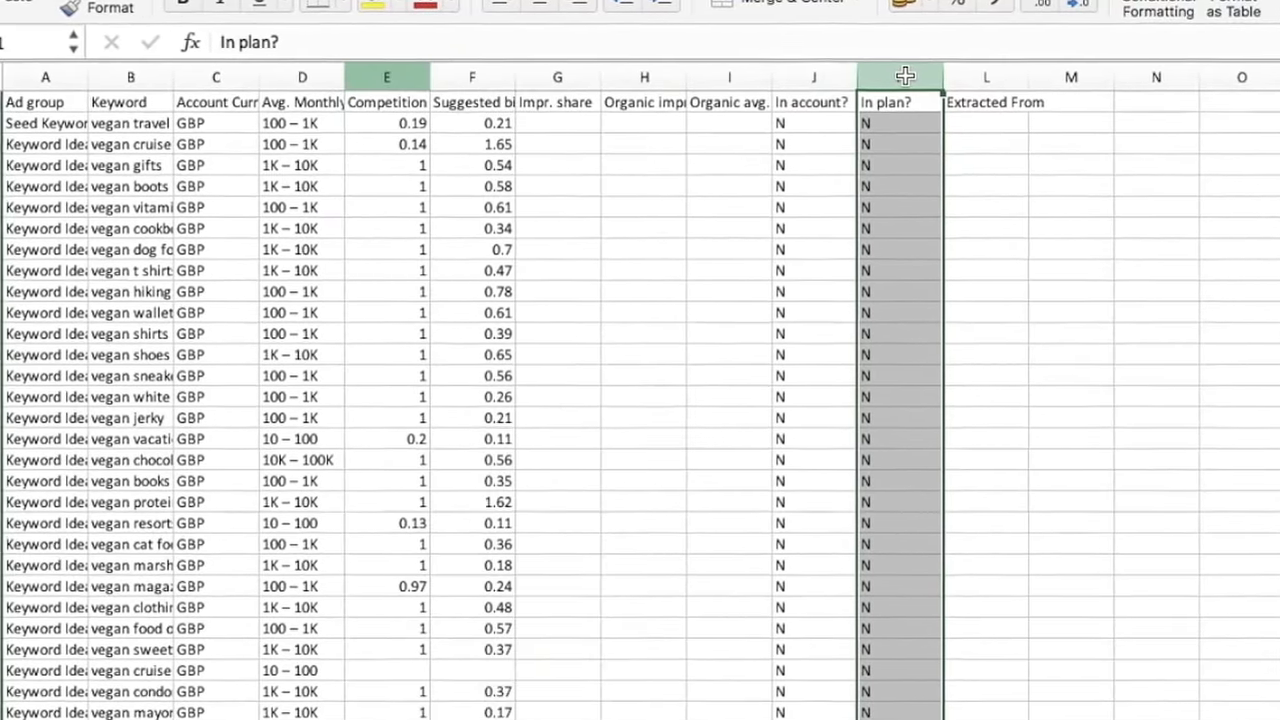
drag(413, 78, 1074, 82)
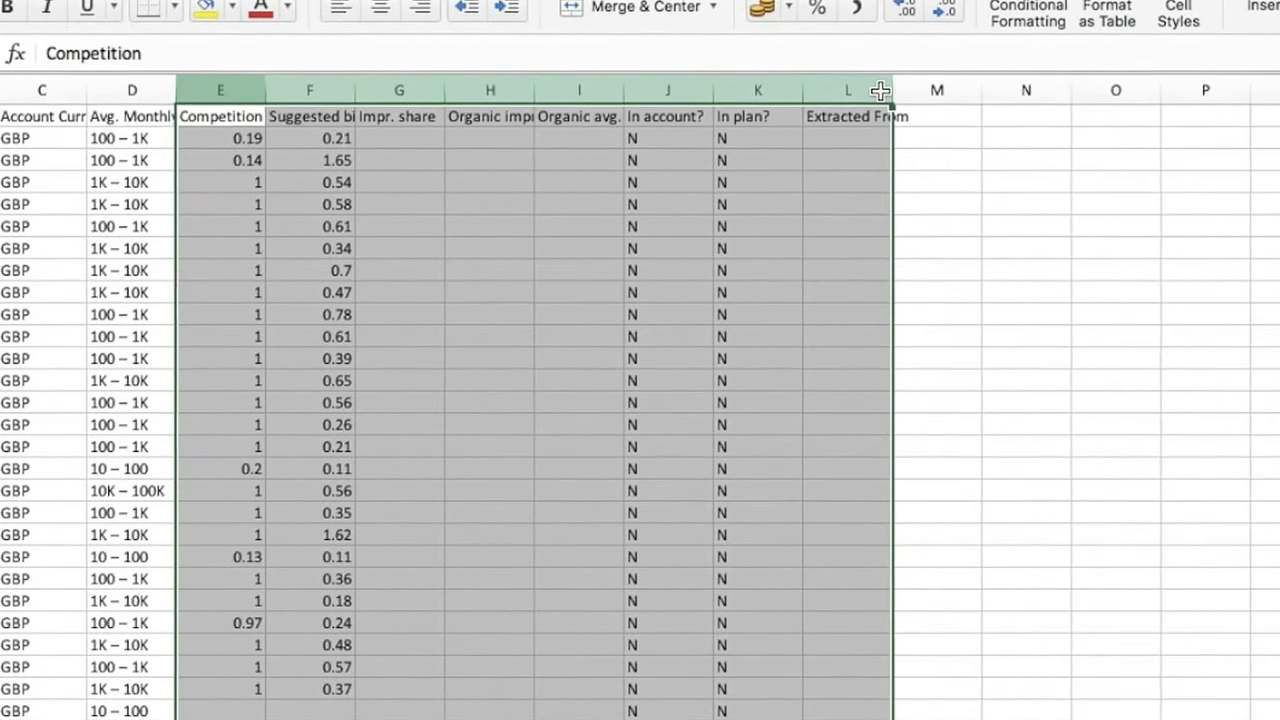
key(fn)
key(fn)
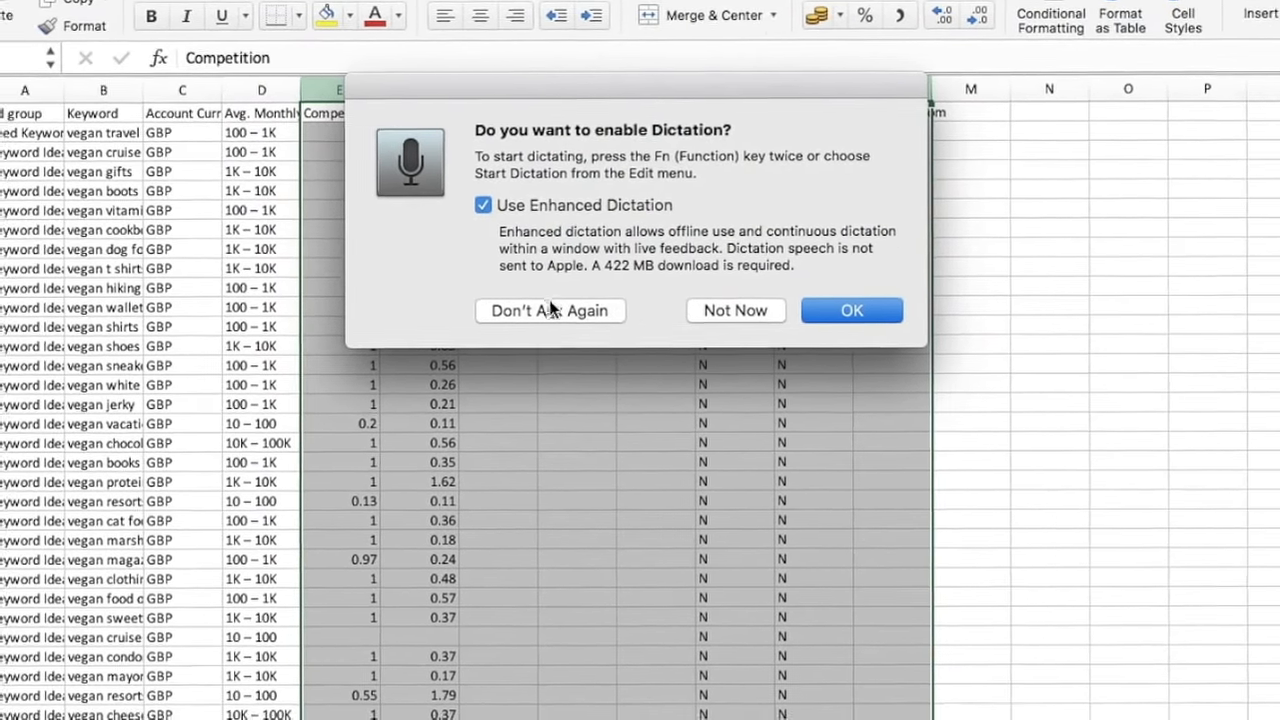
click(550, 310)
key(Delete)
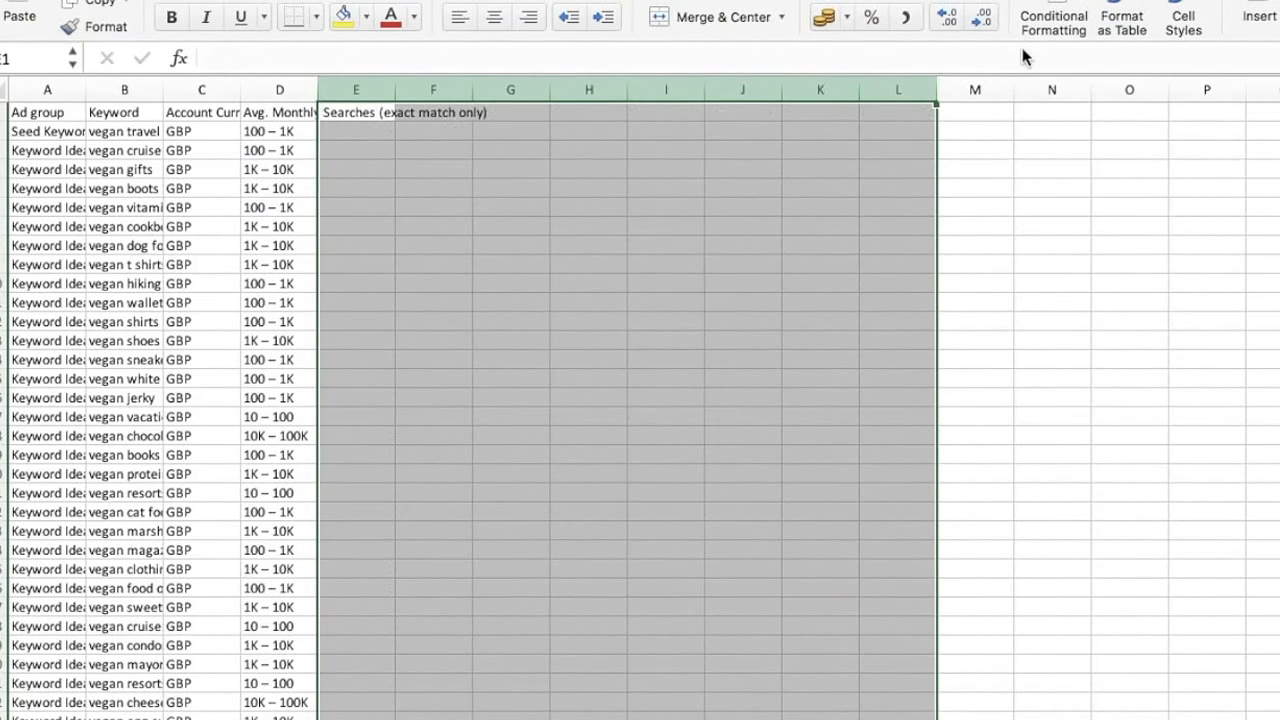
click(589, 169)
Fill the Avg. Monthly Searches column yellow and widen it to fit its heading, and clear the Account Currency column.
click(297, 88)
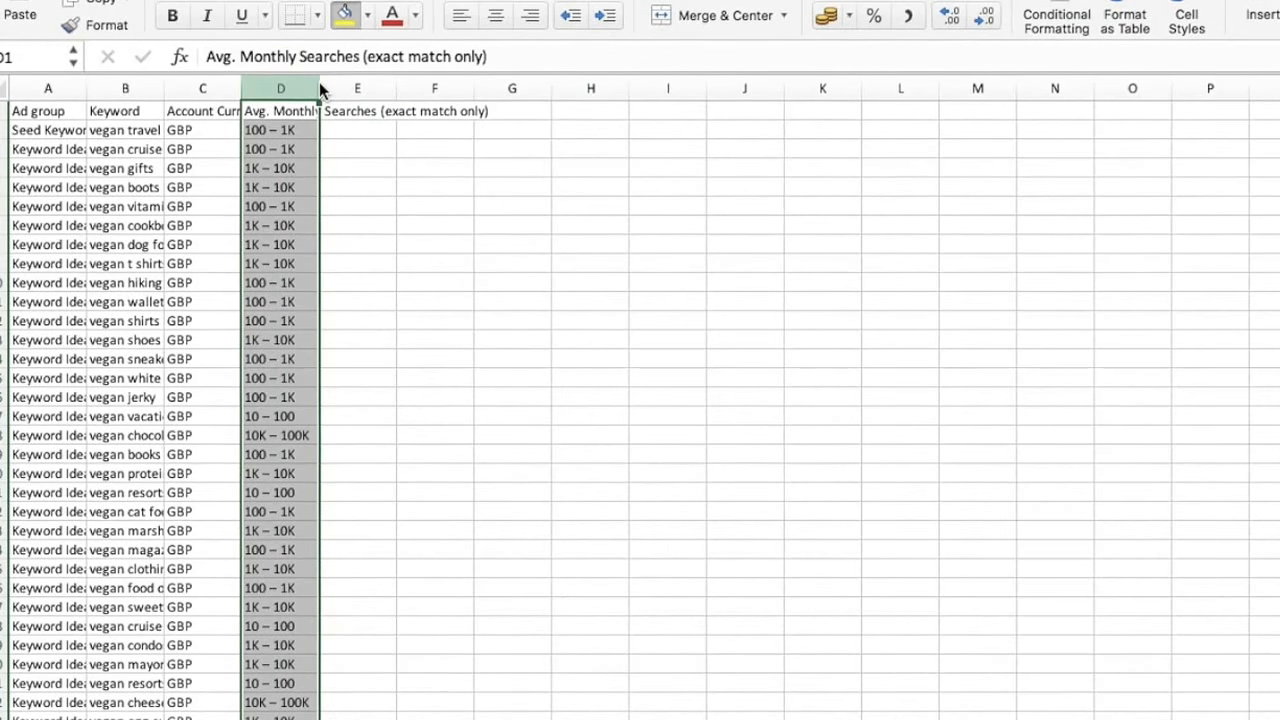
drag(330, 73, 514, 73)
click(215, 78)
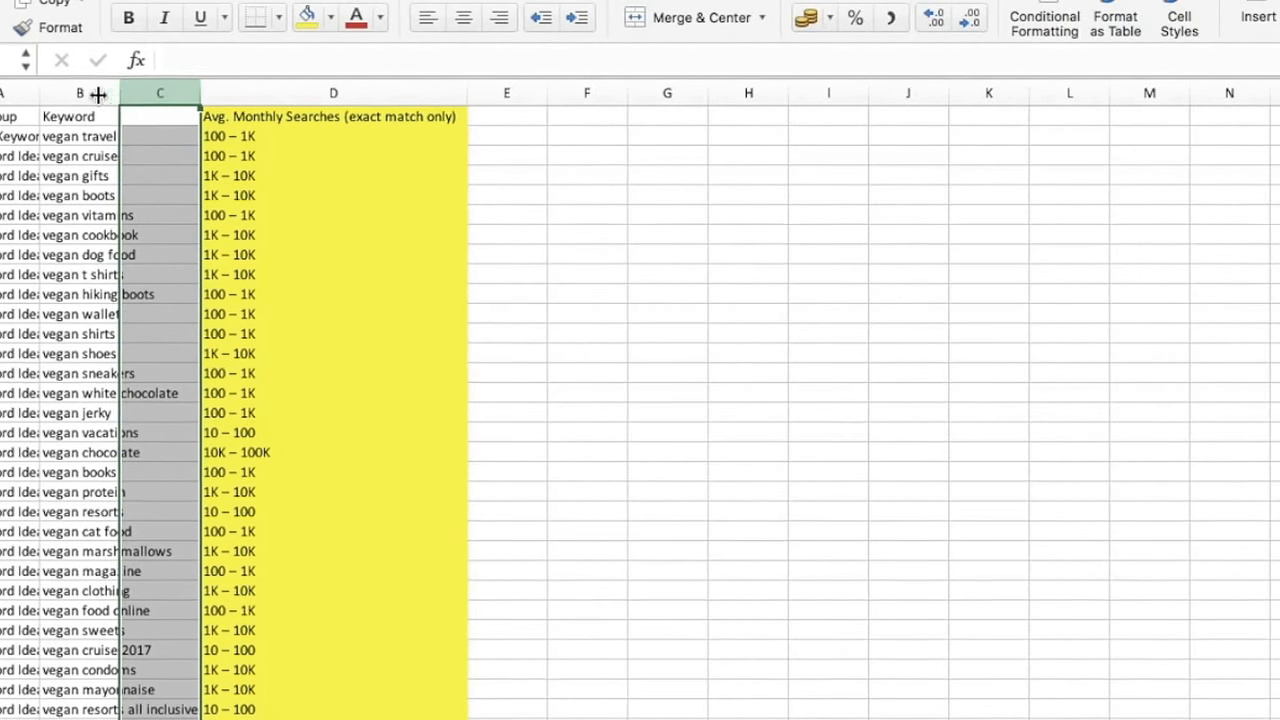
Widen the Keyword column to fit its entries and fill it yellow, and clear the Ad group column.
double_click(125, 93)
click(147, 92)
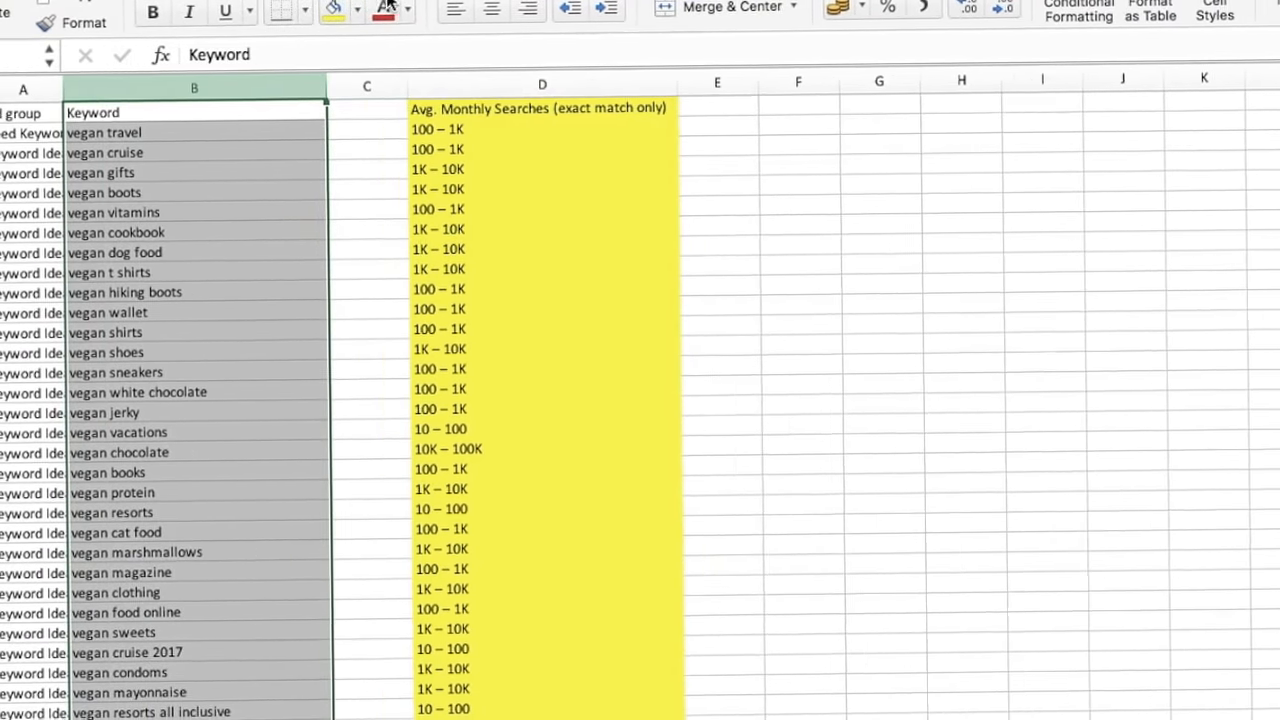
click(338, 9)
click(12, 92)
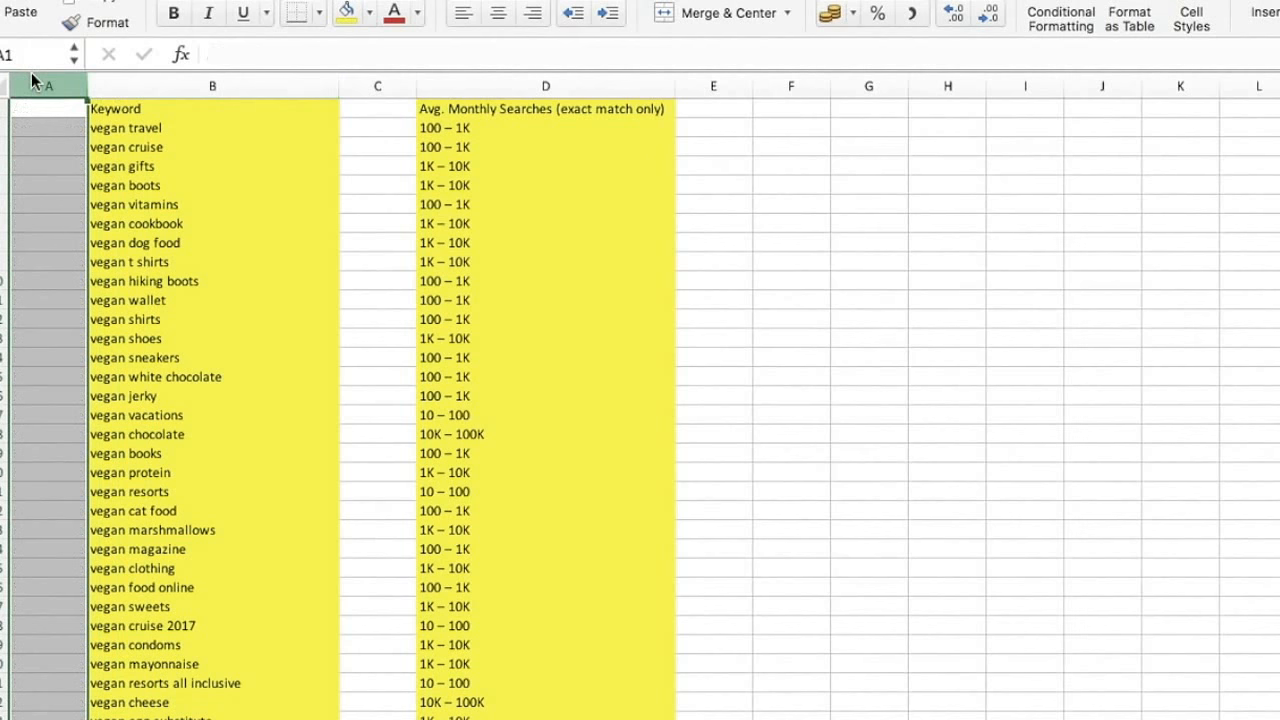
click(640, 123)
Delete the empty column between Keyword and Avg. Monthly Searches, and make both headings bold.
drag(125, 147, 602, 111)
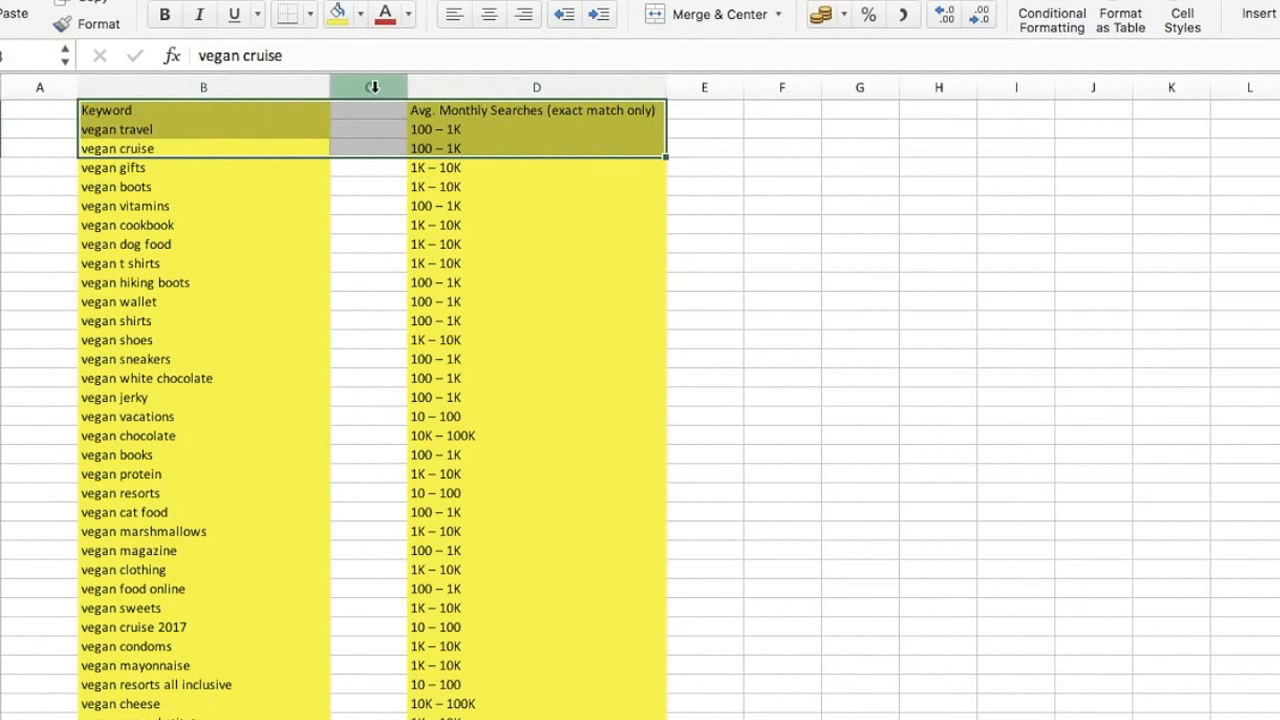
click(373, 88)
right_click(373, 88)
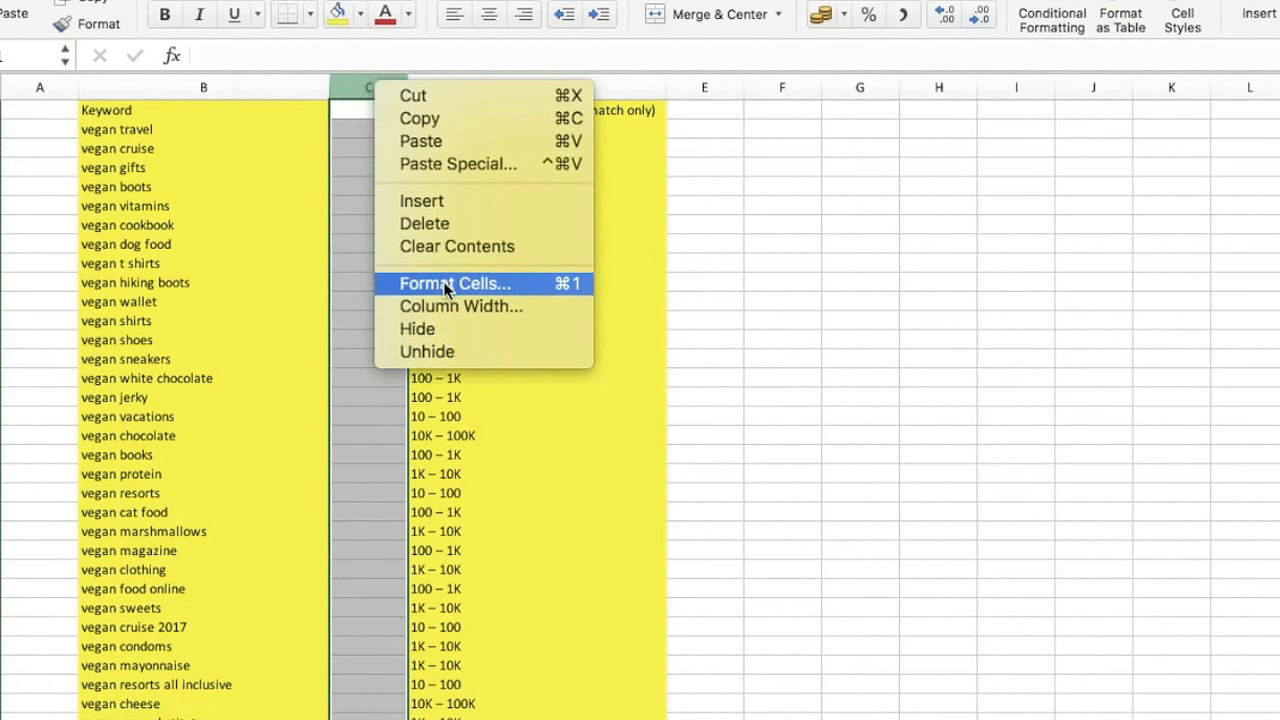
click(437, 223)
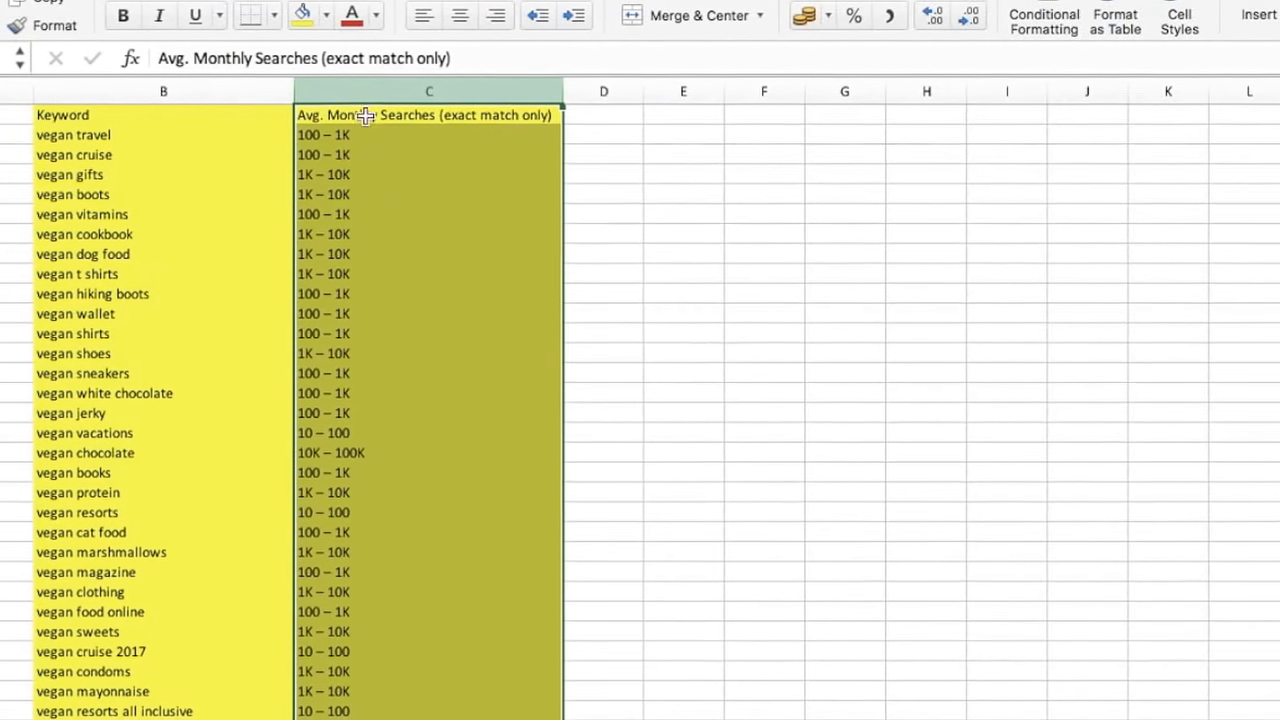
drag(200, 114, 445, 115)
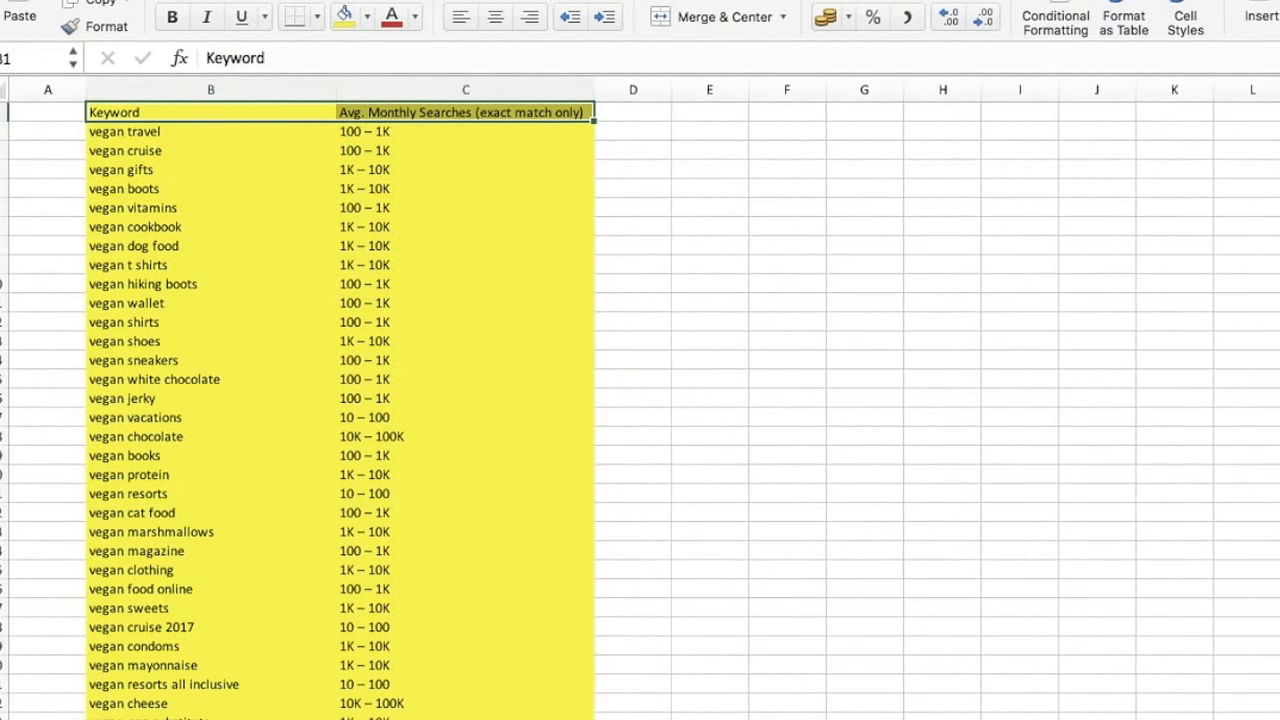
key(super+b)
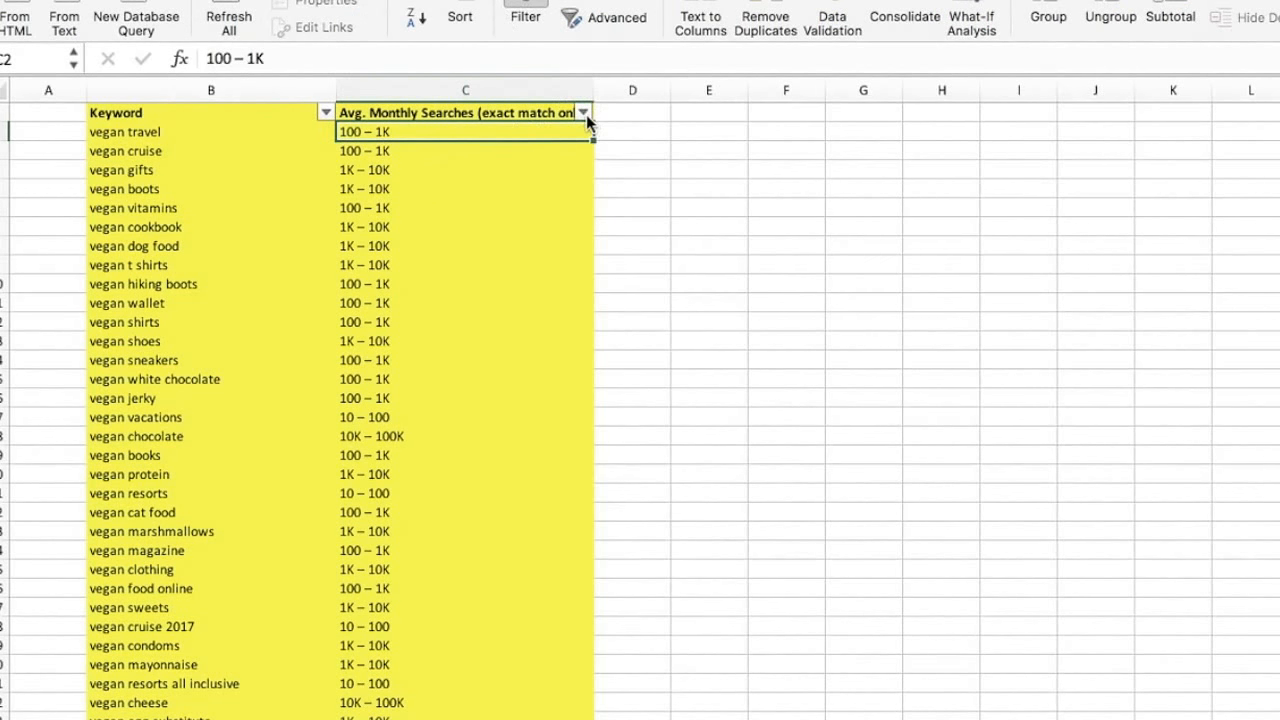
Filter the Avg. Monthly Searches column to show only blanks and the 0 – 10 and 10 – 100 ranges.
click(585, 116)
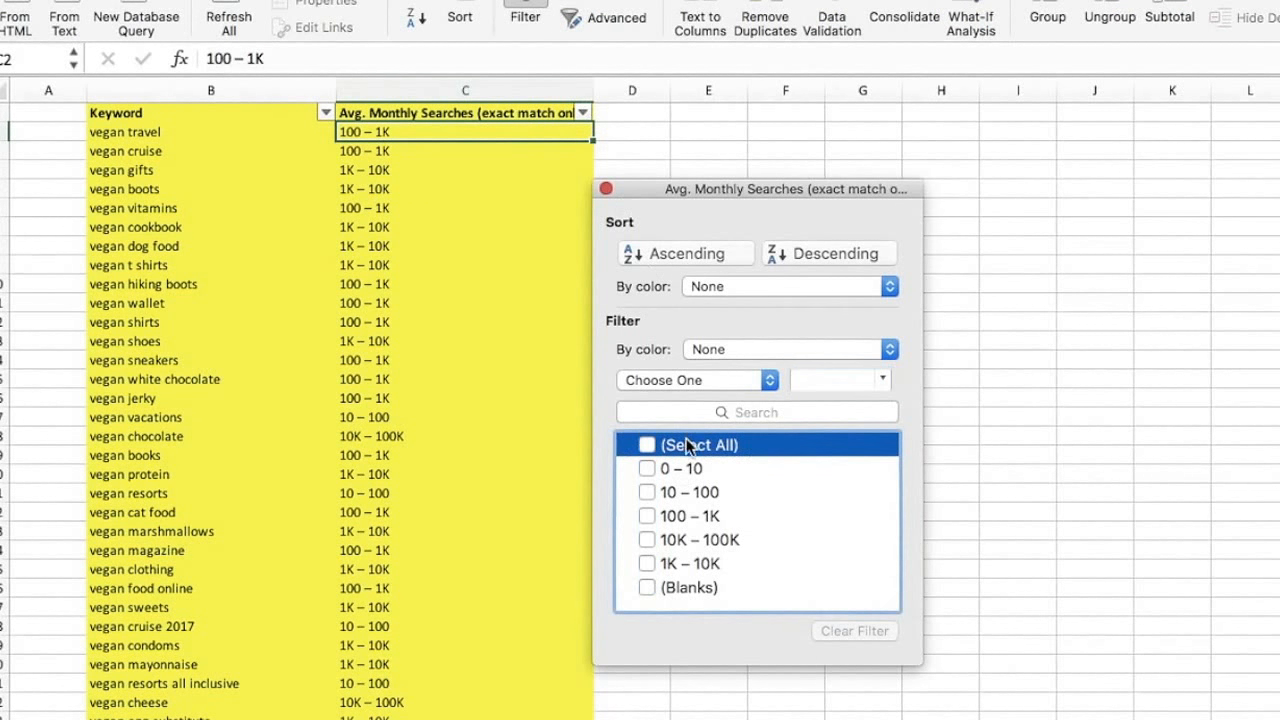
click(714, 586)
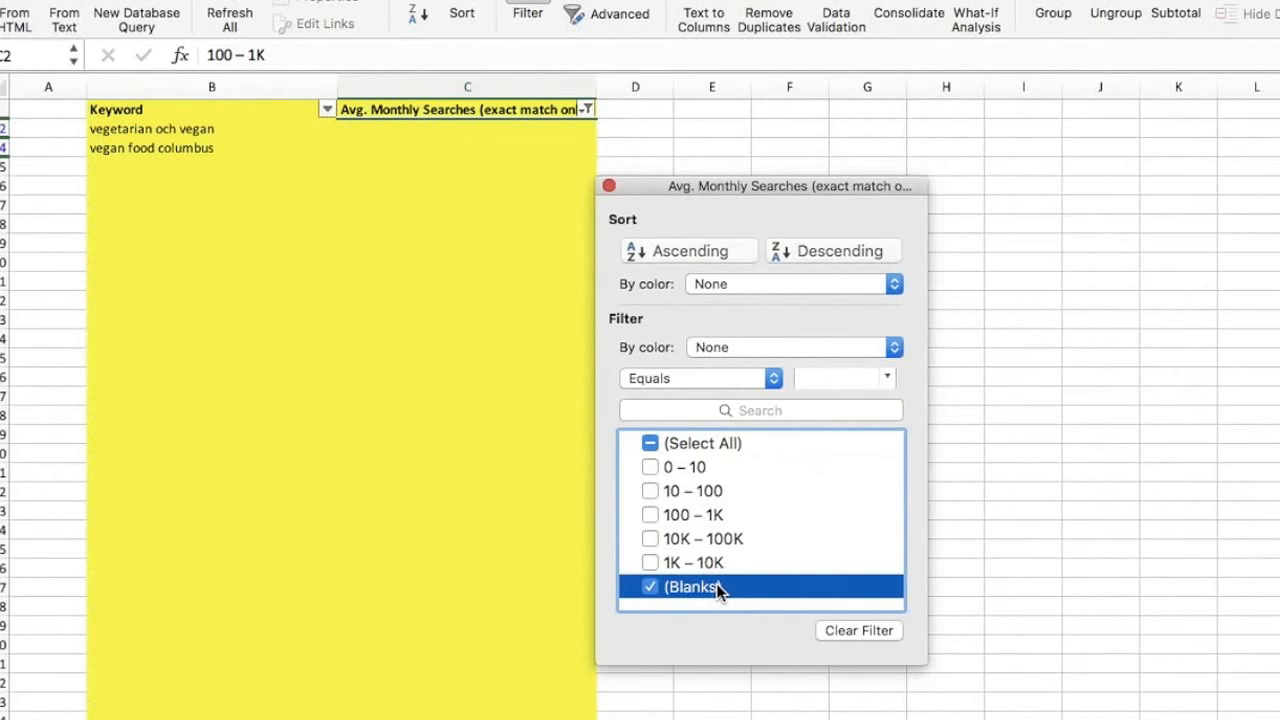
click(690, 466)
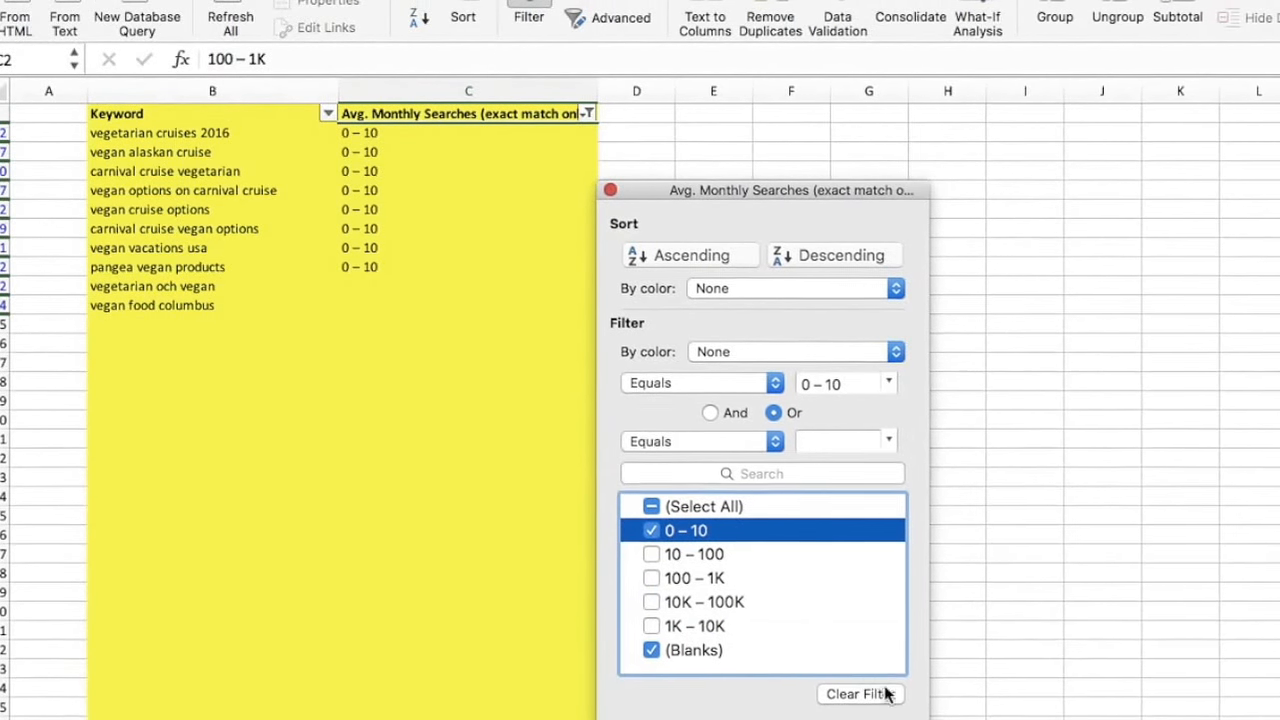
click(711, 555)
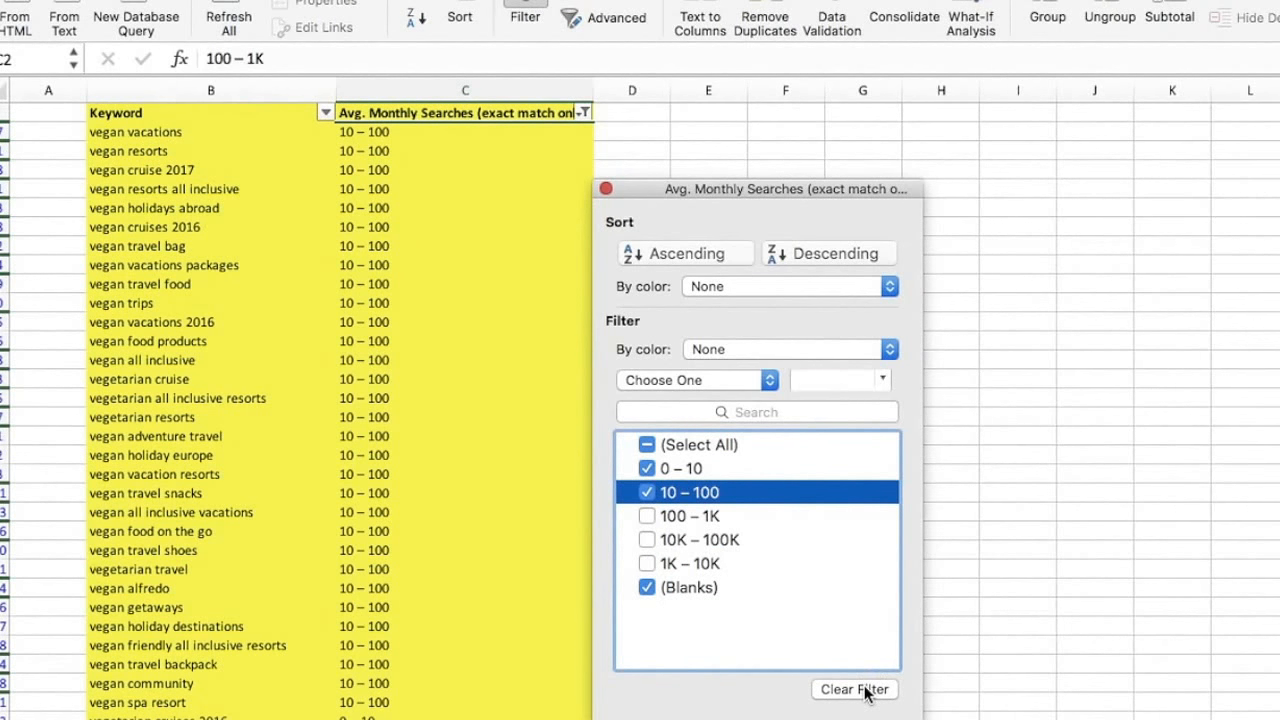
click(1017, 515)
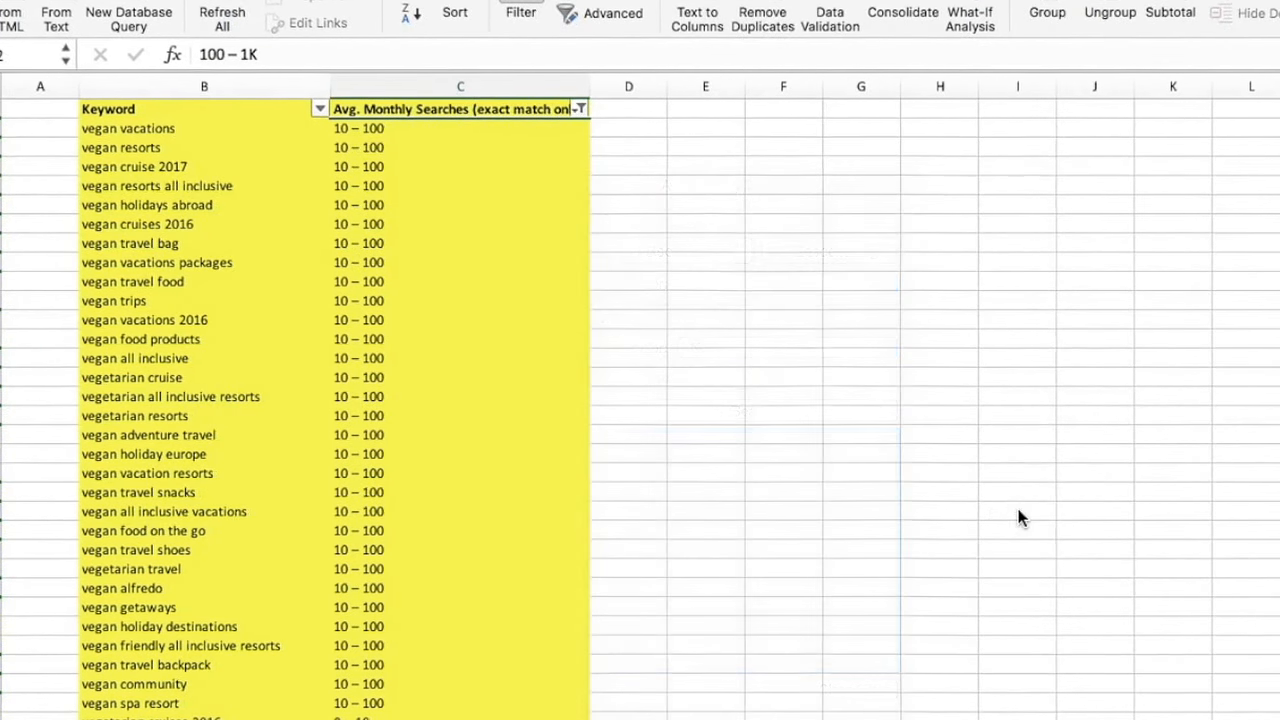
Delete all the filtered low-volume keyword rows below the headings, down to "truly vegan".
drag(0, 126, 55, 587)
click(183, 471)
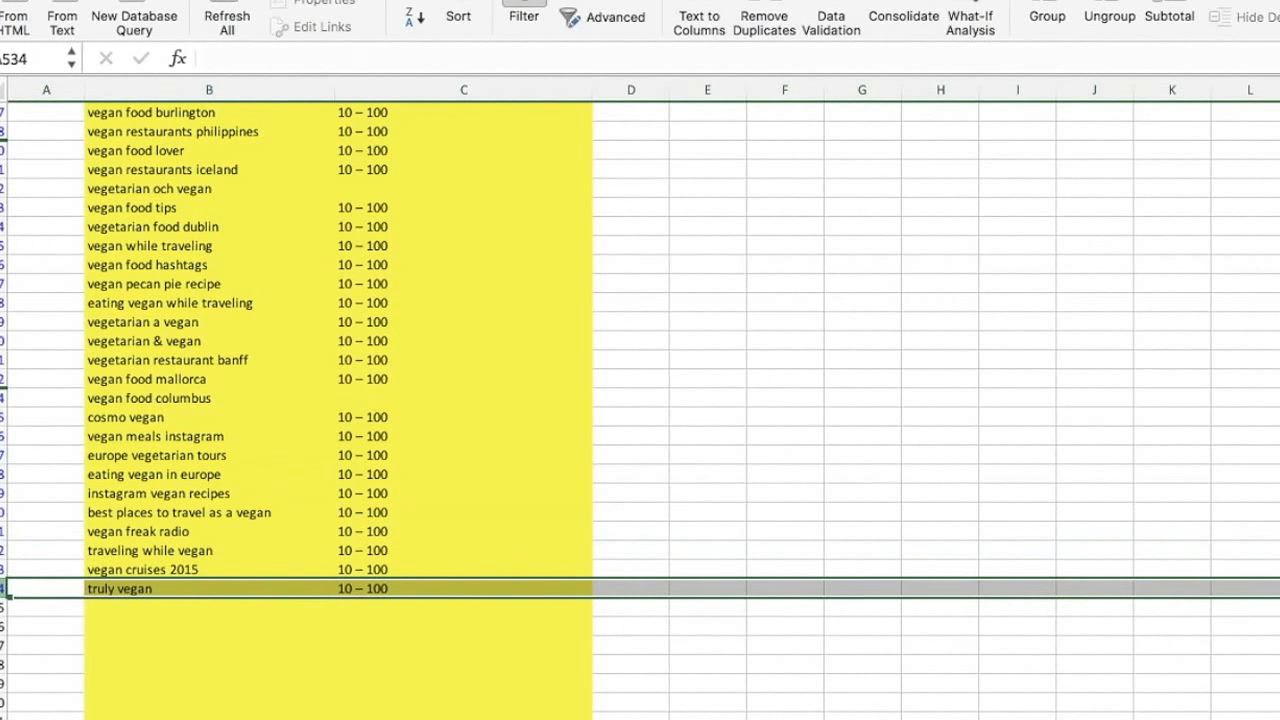
drag(3, 589, 3, 101)
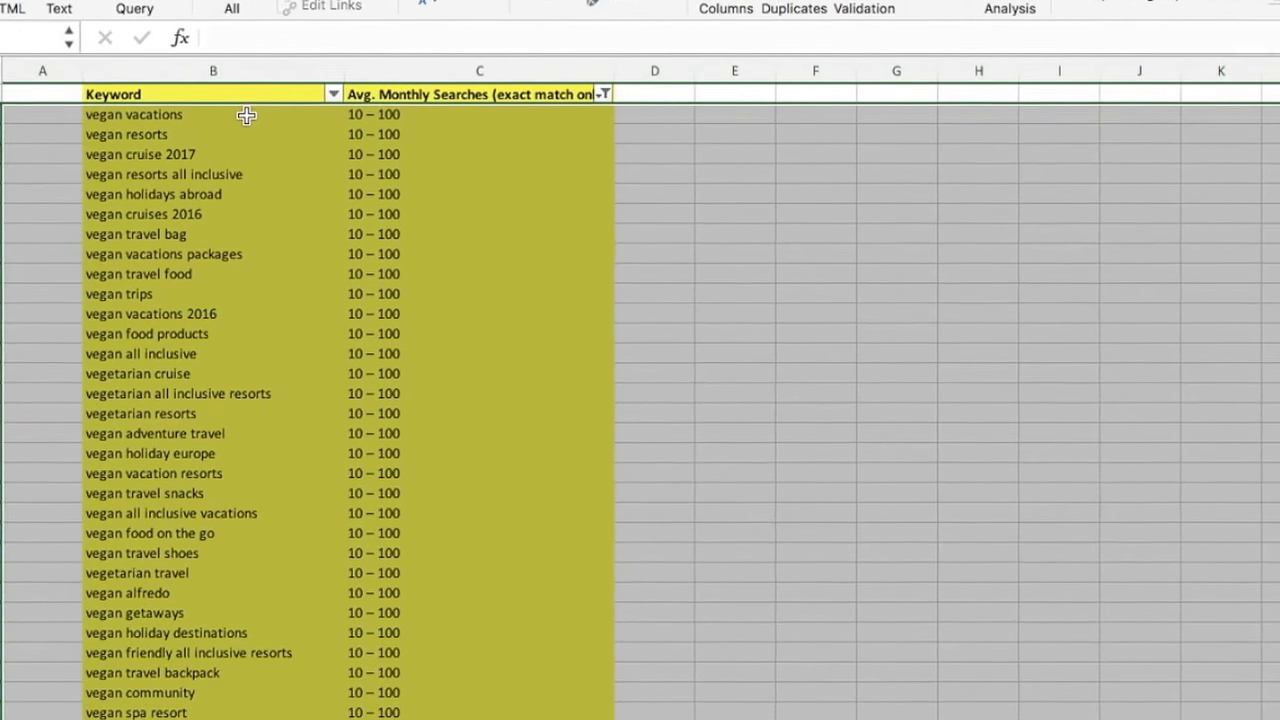
right_click(258, 101)
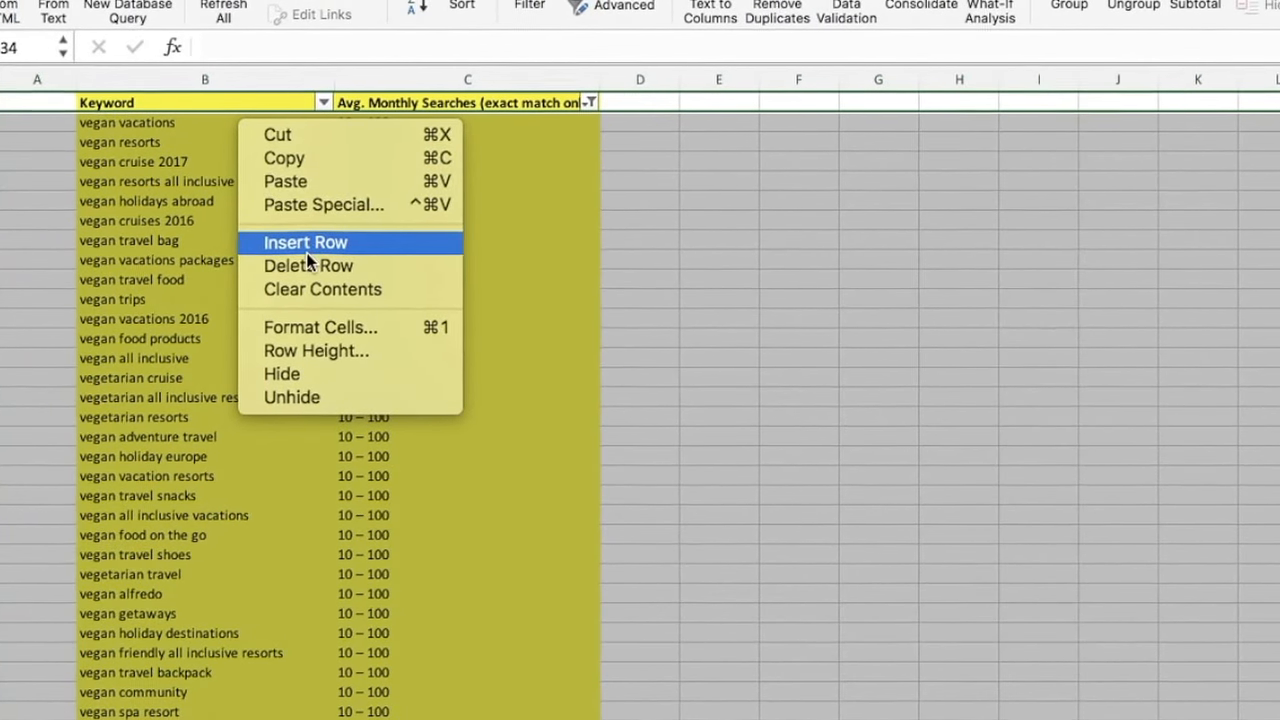
click(303, 271)
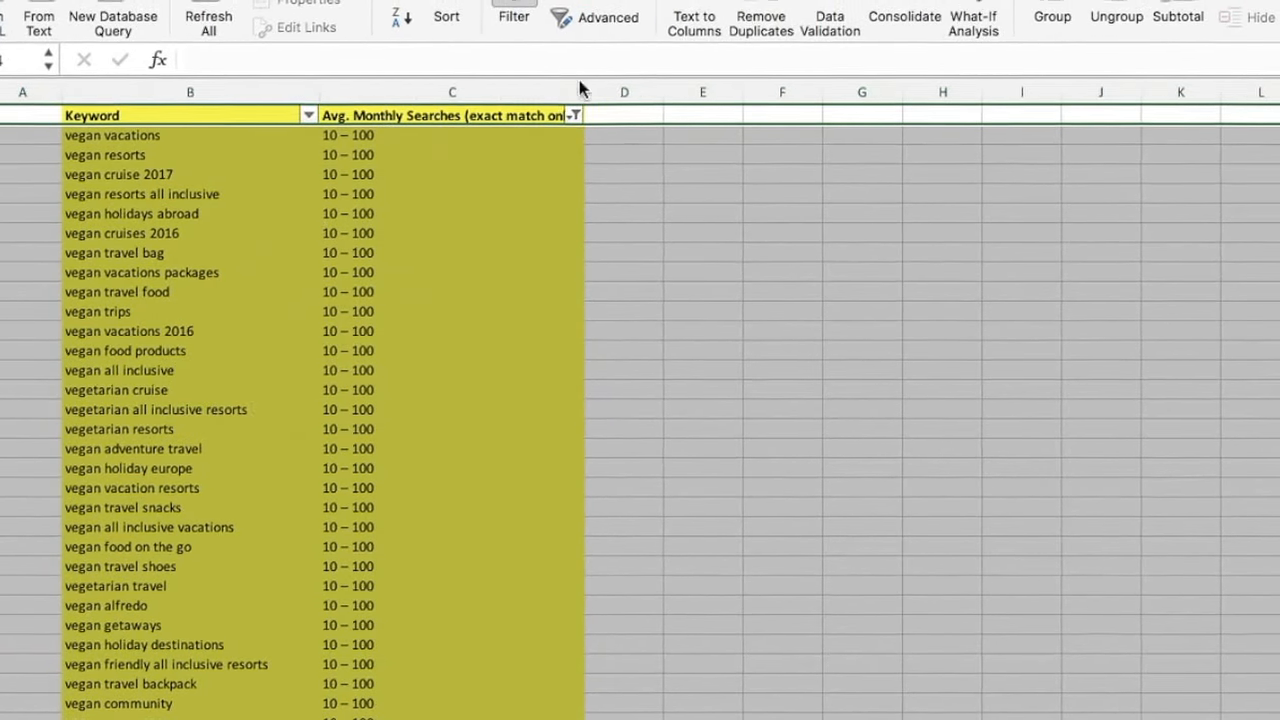
scroll(453, 247, up, 15)
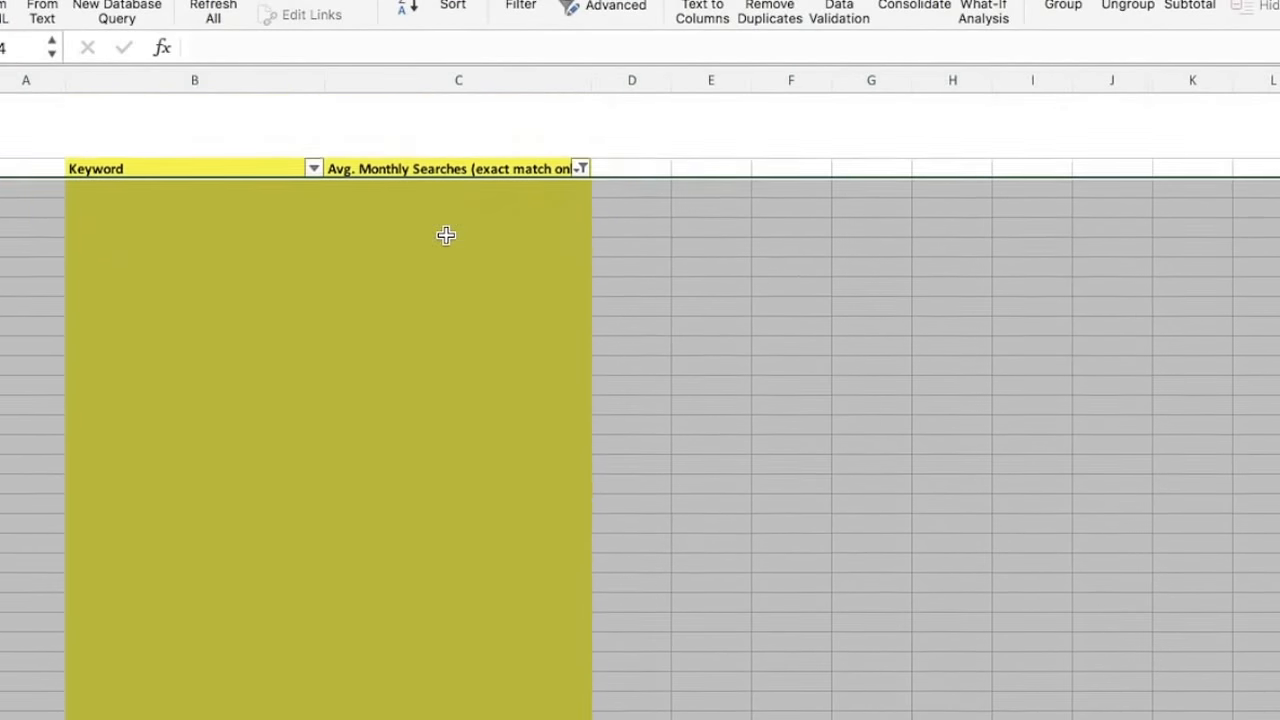
Filter the Avg. Monthly Searches column to show only the 100 – 1K range.
click(579, 104)
click(577, 104)
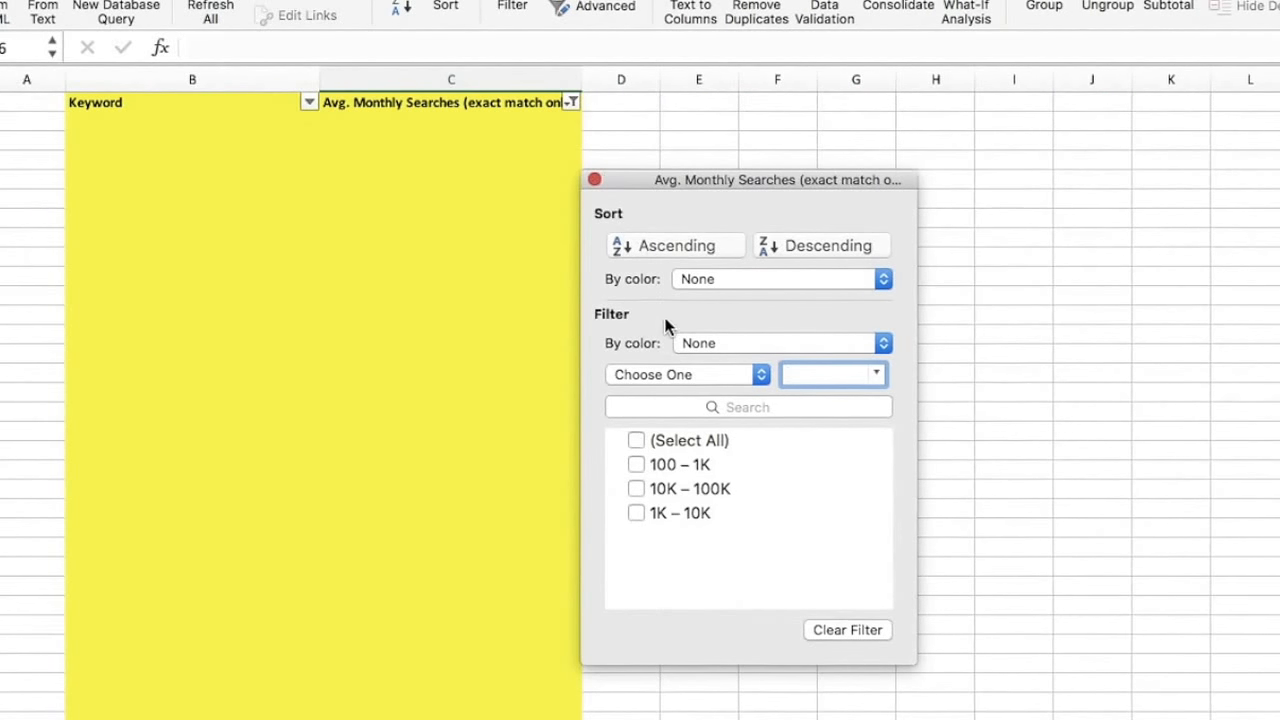
click(666, 466)
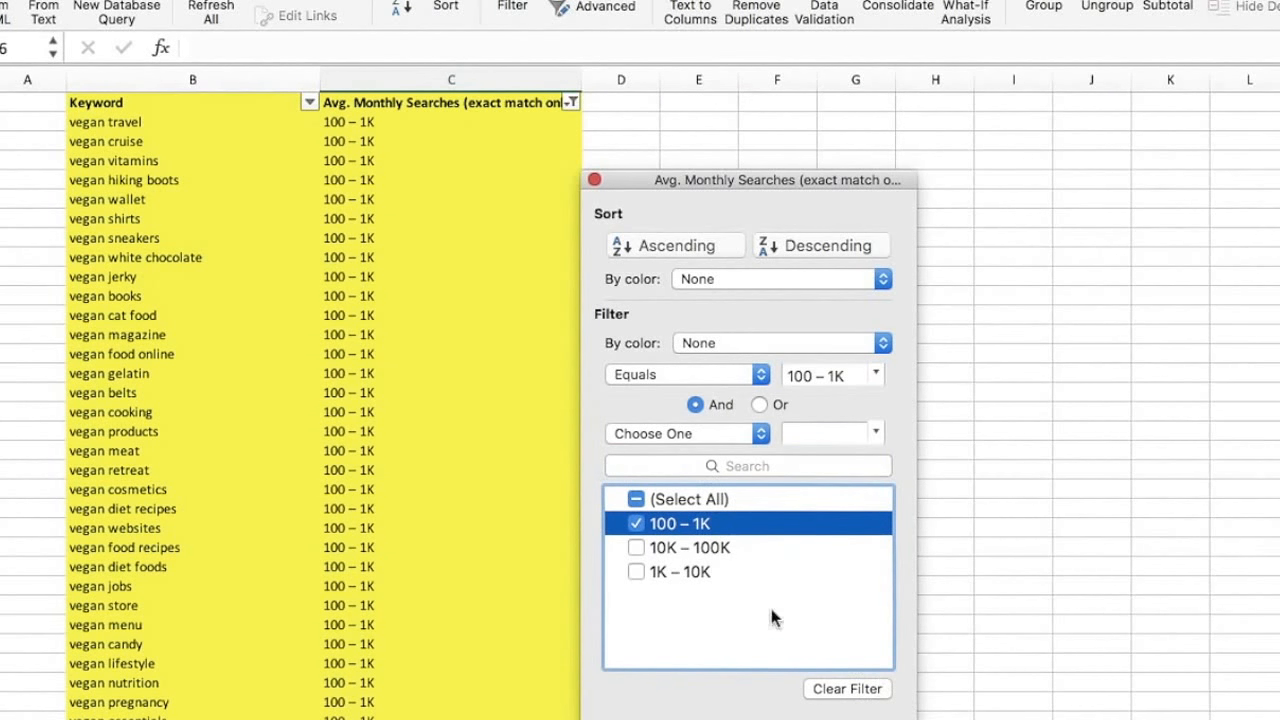
click(437, 558)
Make the "vegan travel" keyword and its search range bold.
click(126, 125)
drag(143, 133, 430, 133)
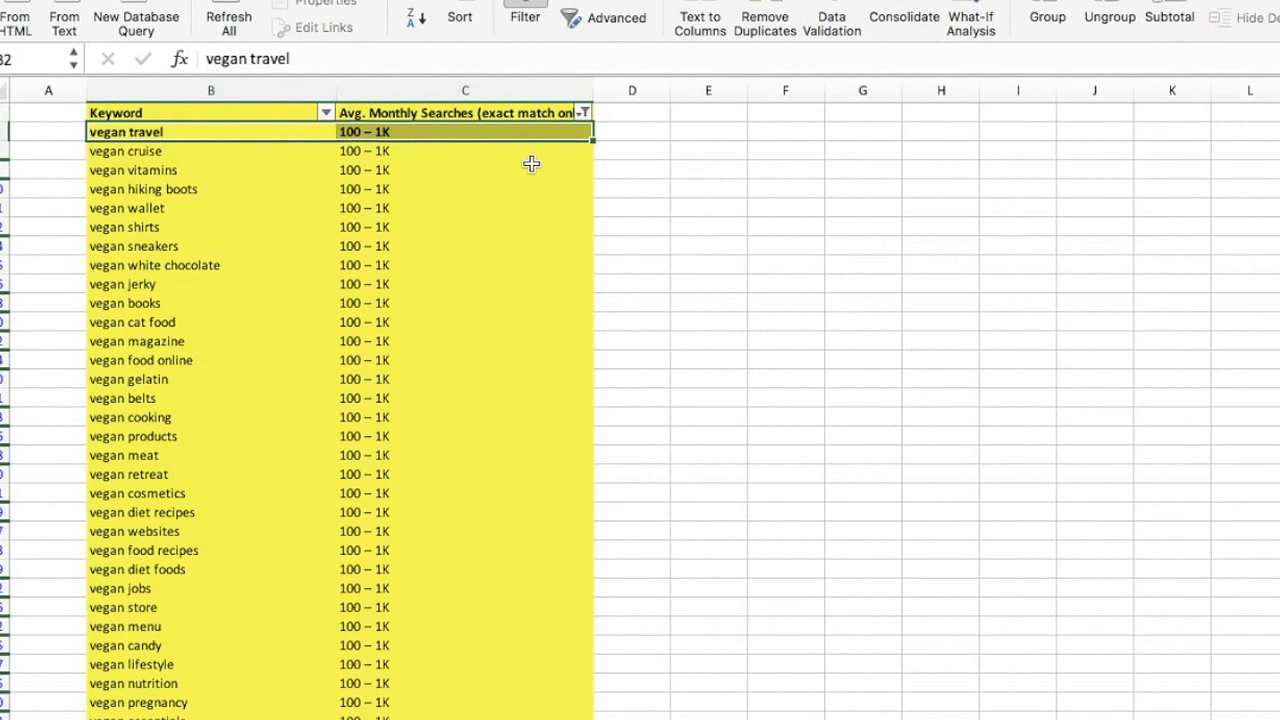
Make the "vegan essentials" keyword and its search range bold.
click(172, 153)
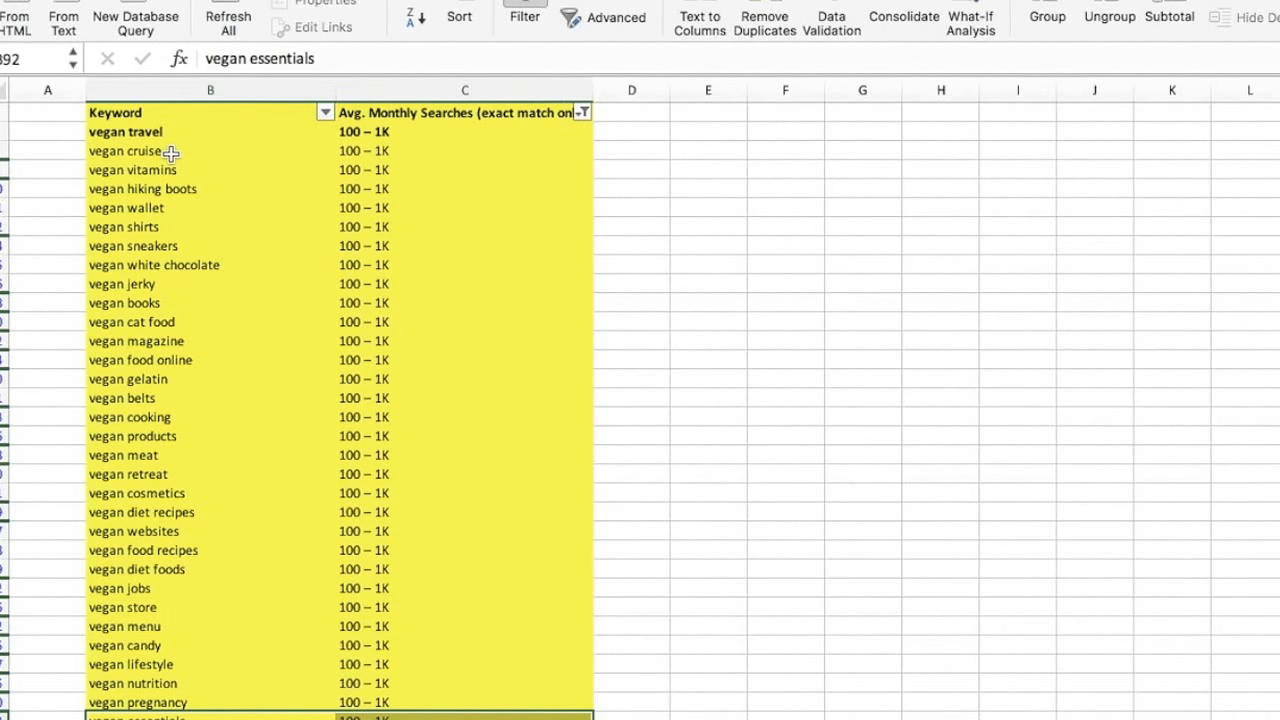
scroll(106, 605, down, 5)
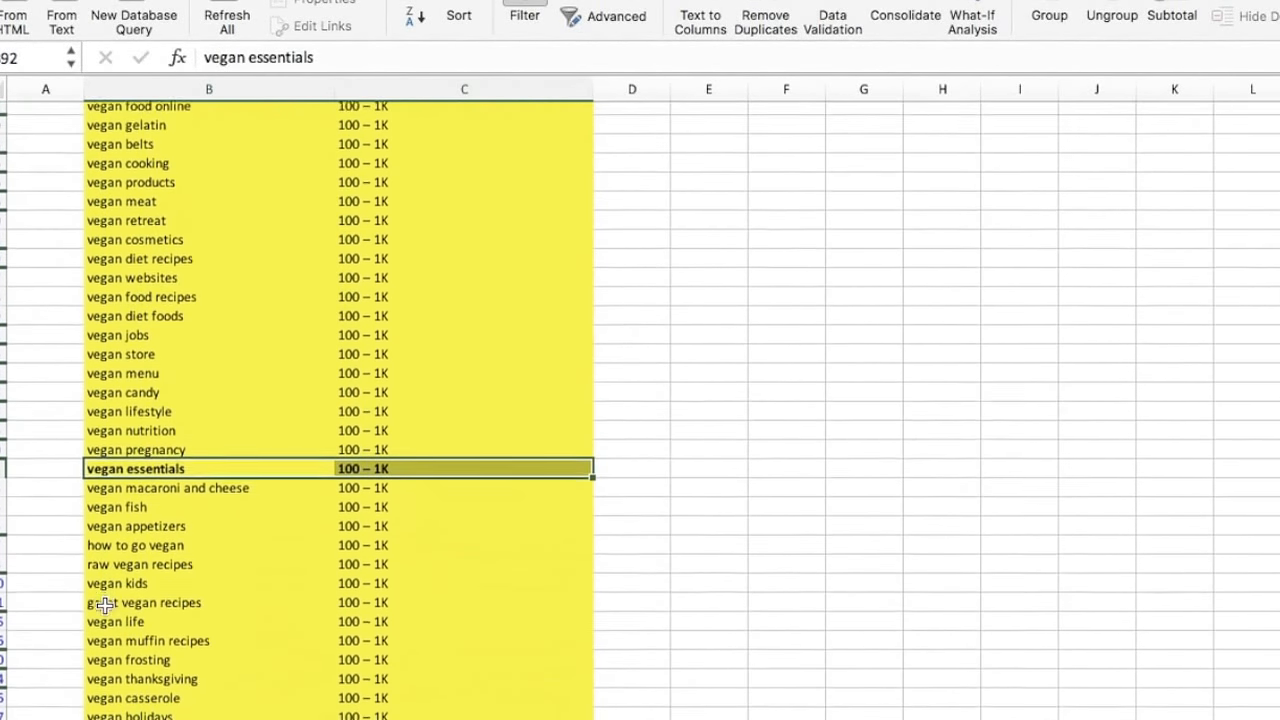
Examine the 100 – 1K keywords below "vegan essentials" for ones relevant to vegan travel.
scroll(106, 605, down, 3)
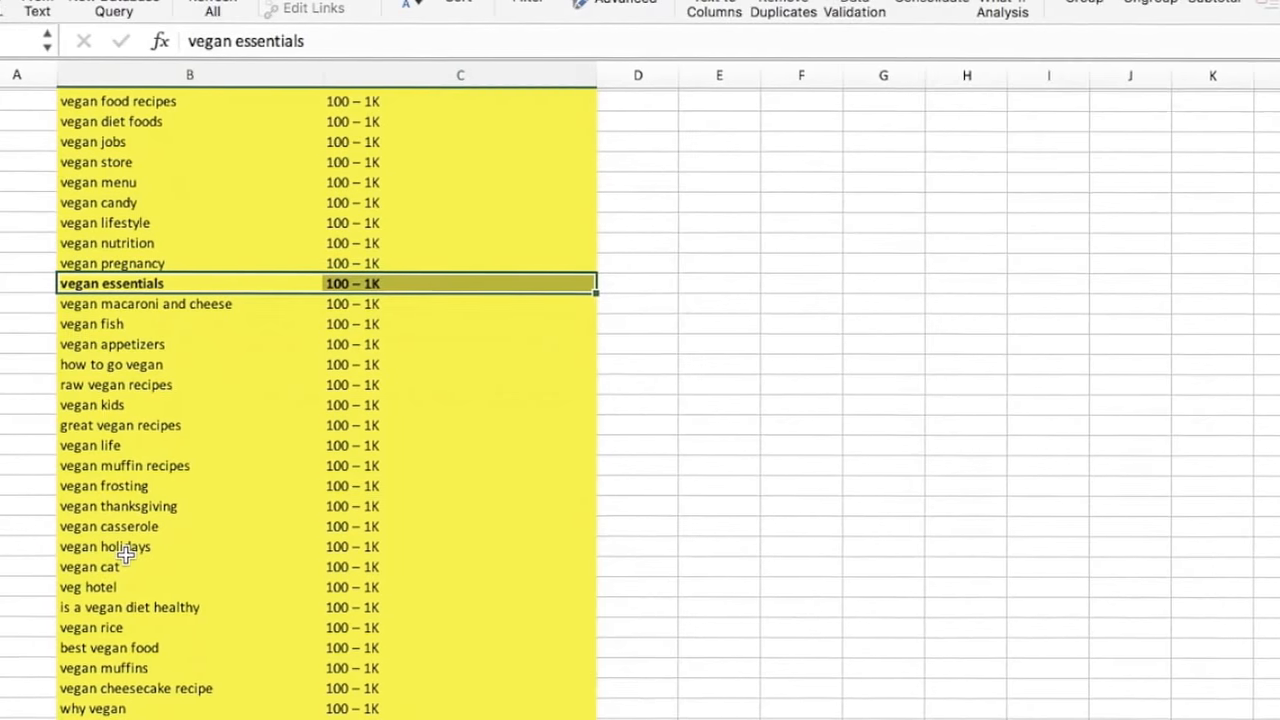
scroll(127, 556, down, 2)
key(Down)
key(Down)
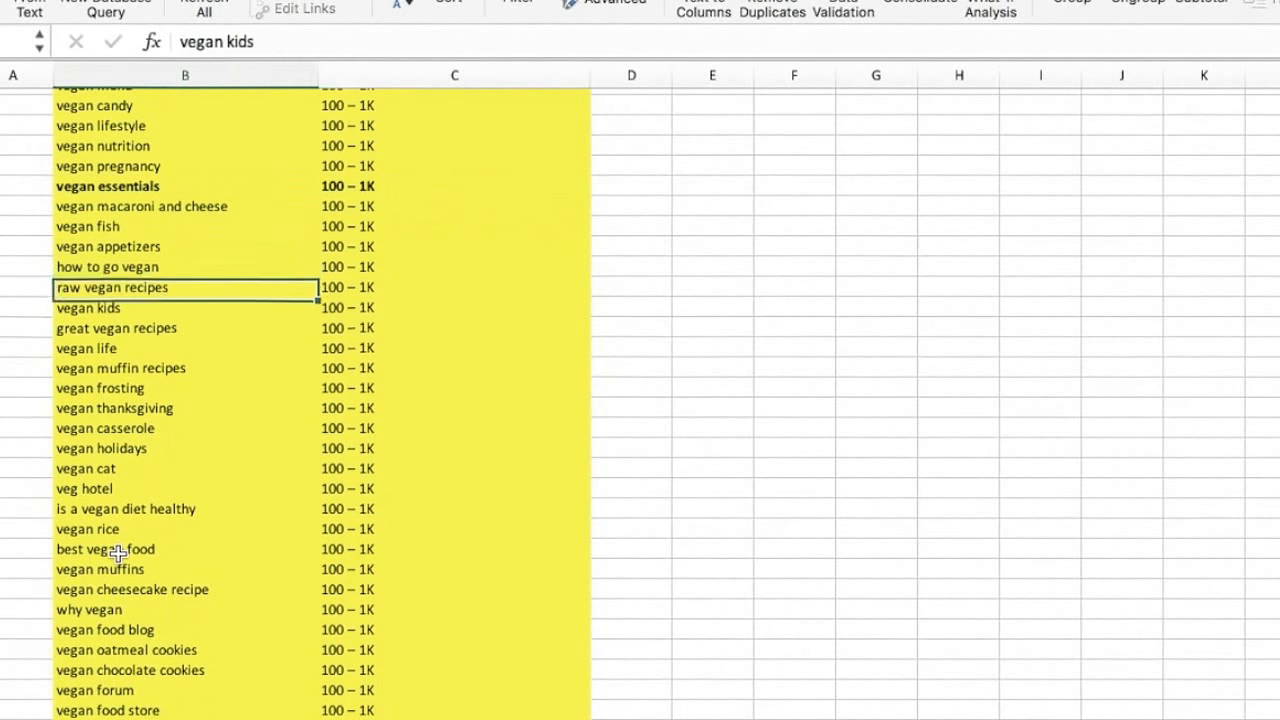
key(Down)
key(Down)
key(Down)
key(Down)
key(Down)
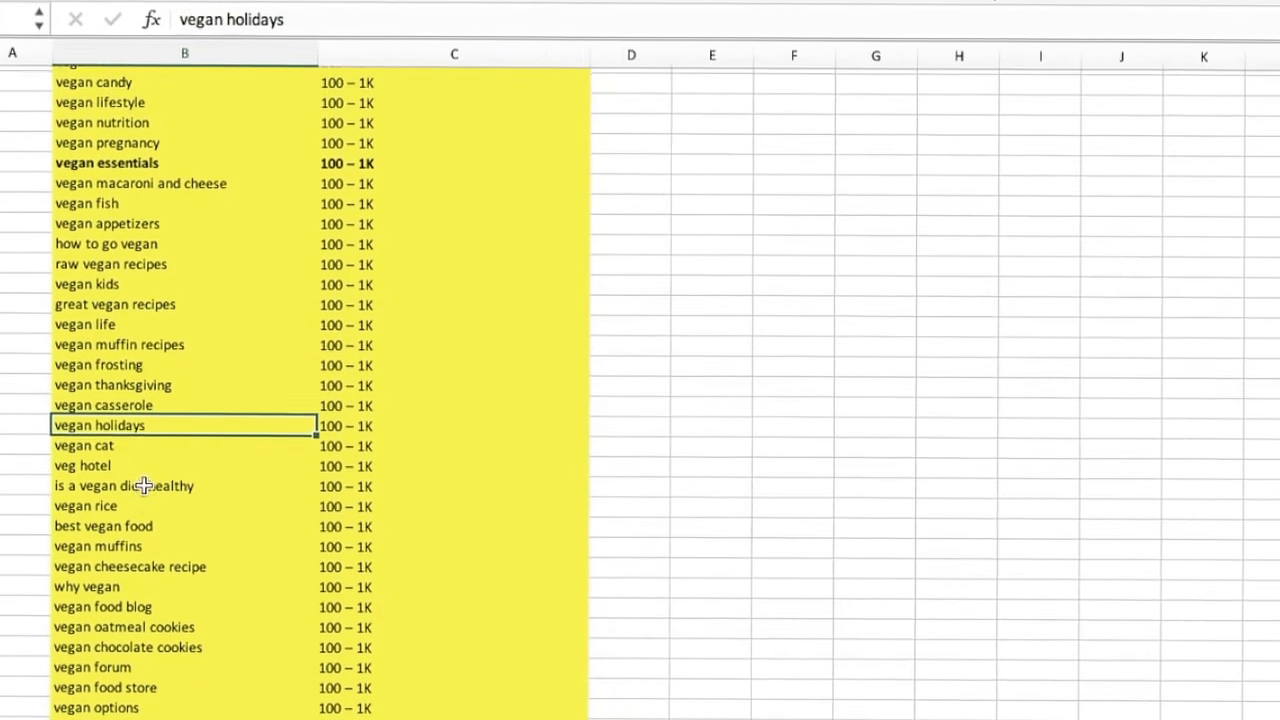
scroll(142, 511, down, 1)
scroll(136, 560, down, 3)
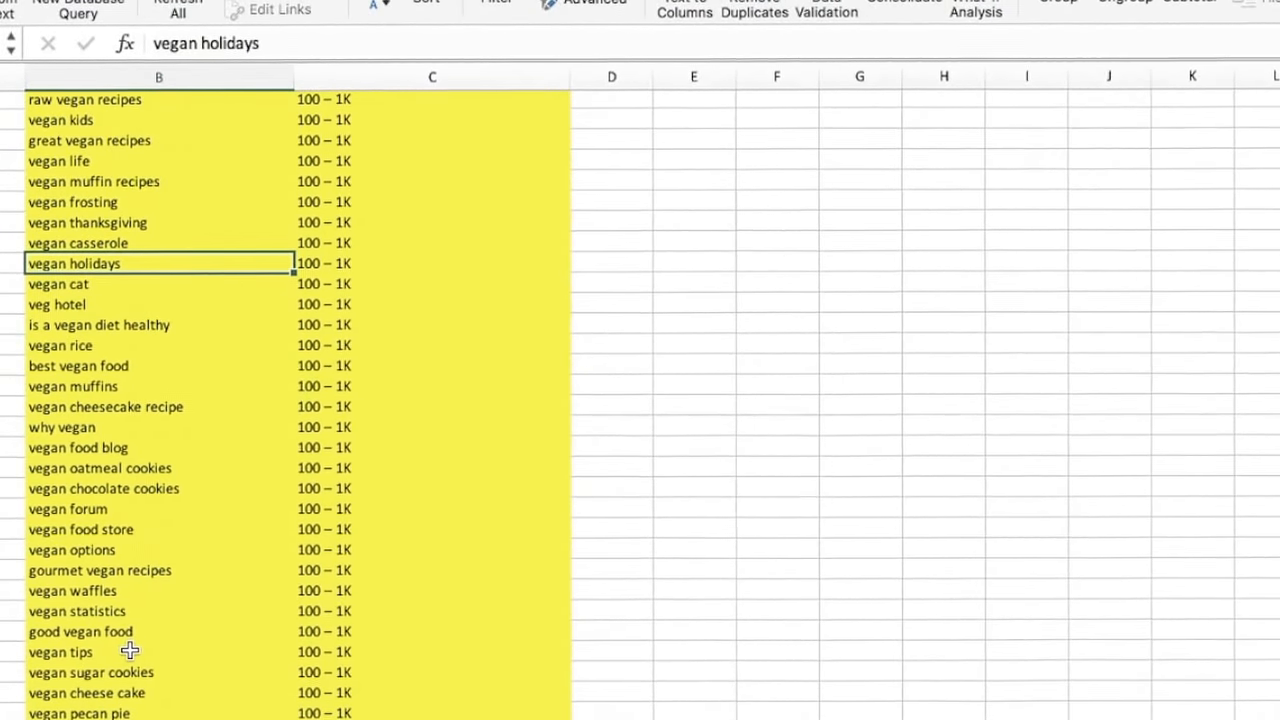
Make the "vegan tips" keyword and its search range bold, and enter LOL in column D beside "anti vegan".
scroll(128, 652, down, 3)
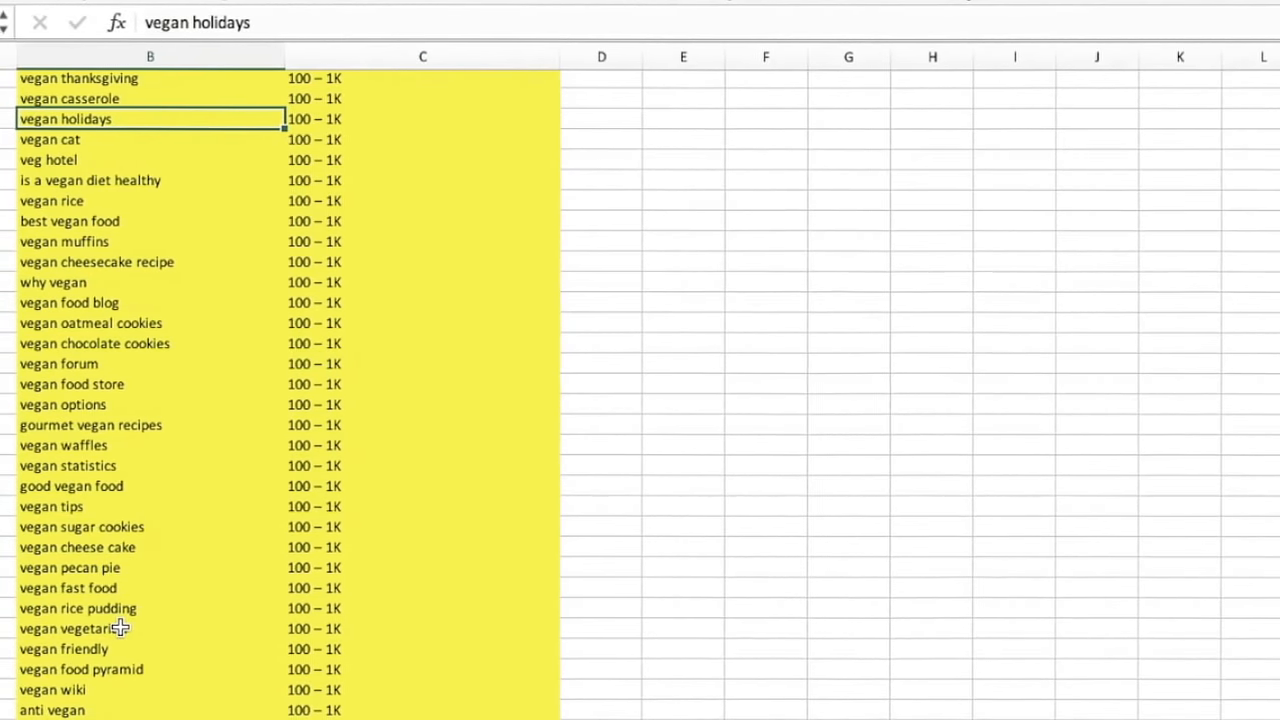
scroll(138, 627, down, 4)
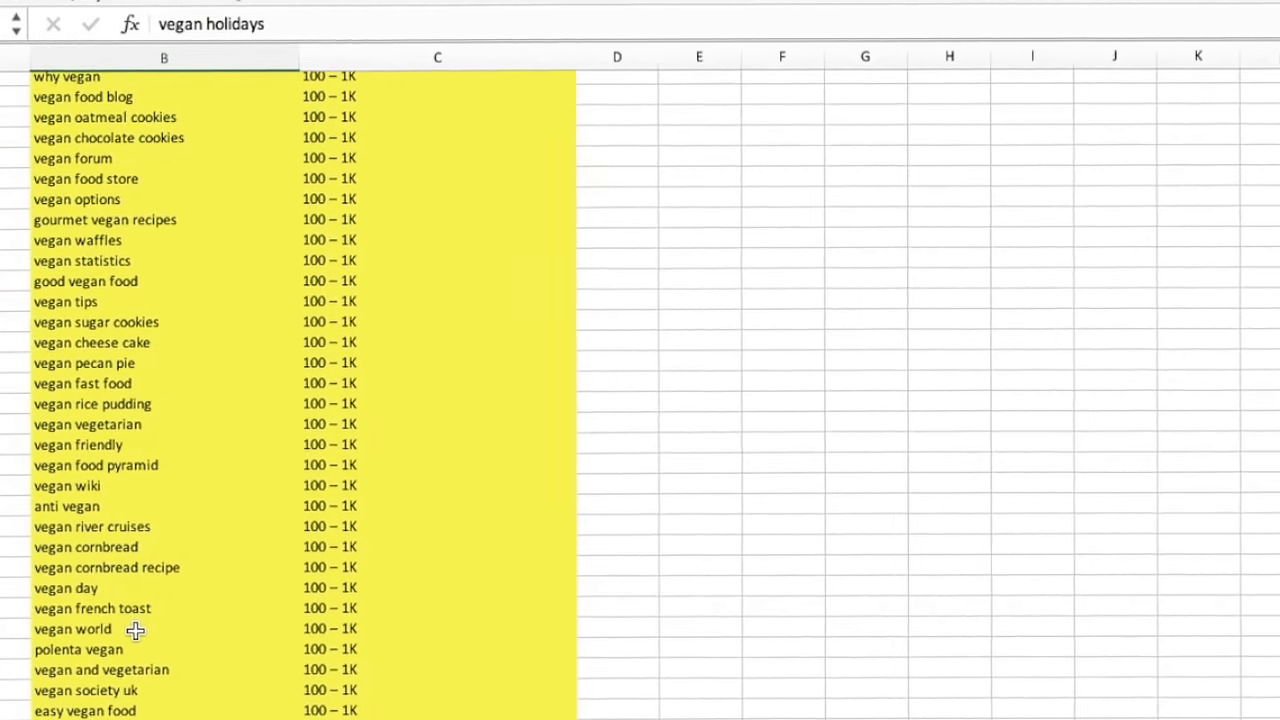
drag(103, 302, 320, 302)
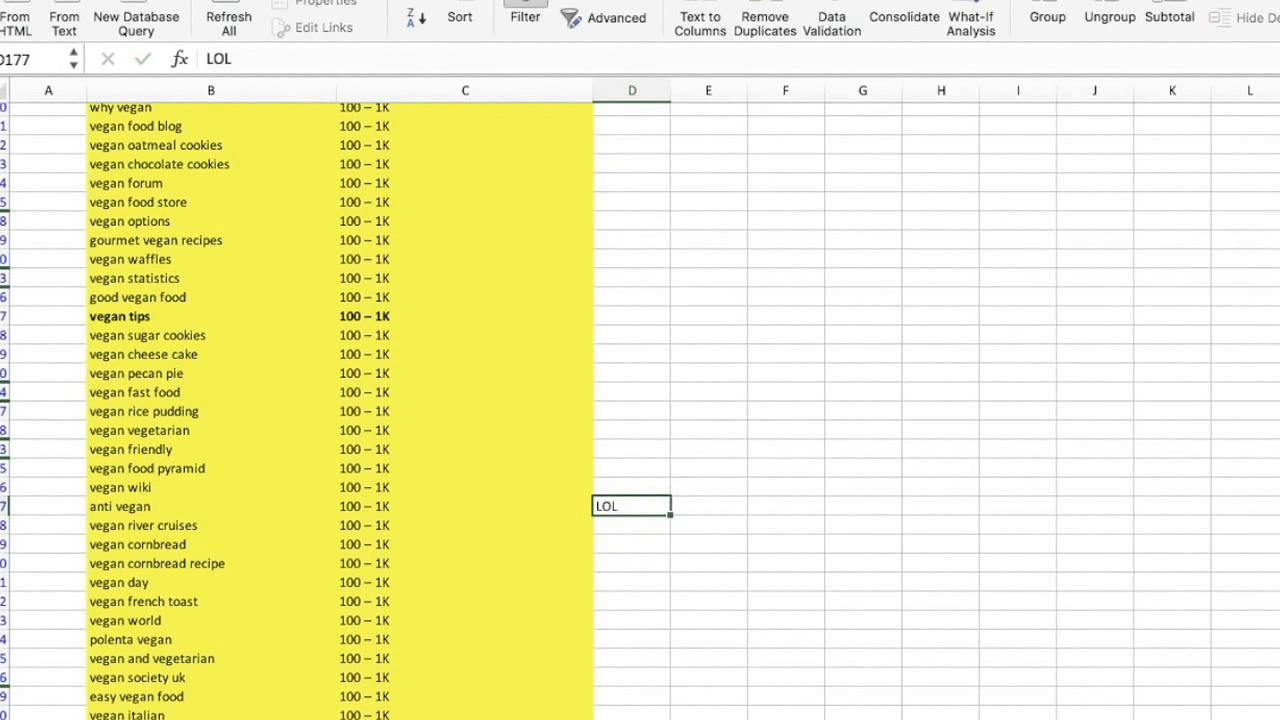
Examine the remaining 100 – 1K keywords below "anti vegan", down past "vegetarian restaurant lisbon".
key(Down)
key(Down)
key(Down)
key(Down)
key(Down)
key(Down)
key(Down)
key(Down)
key(Down)
key(Down)
key(Down)
key(Down)
key(Down)
key(Down)
key(Down)
key(Down)
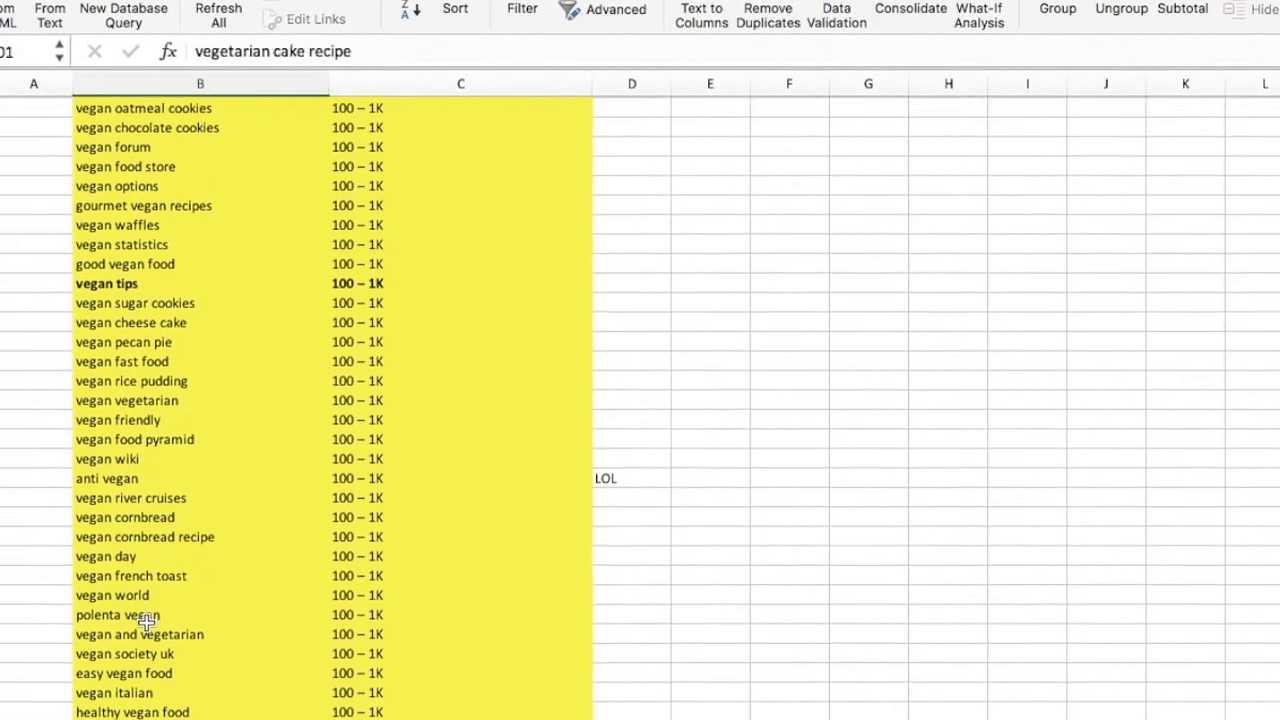
key(Down)
key(Down)
key(Down)
key(Down)
key(Down)
key(Down)
key(Down)
key(Down)
key(Down)
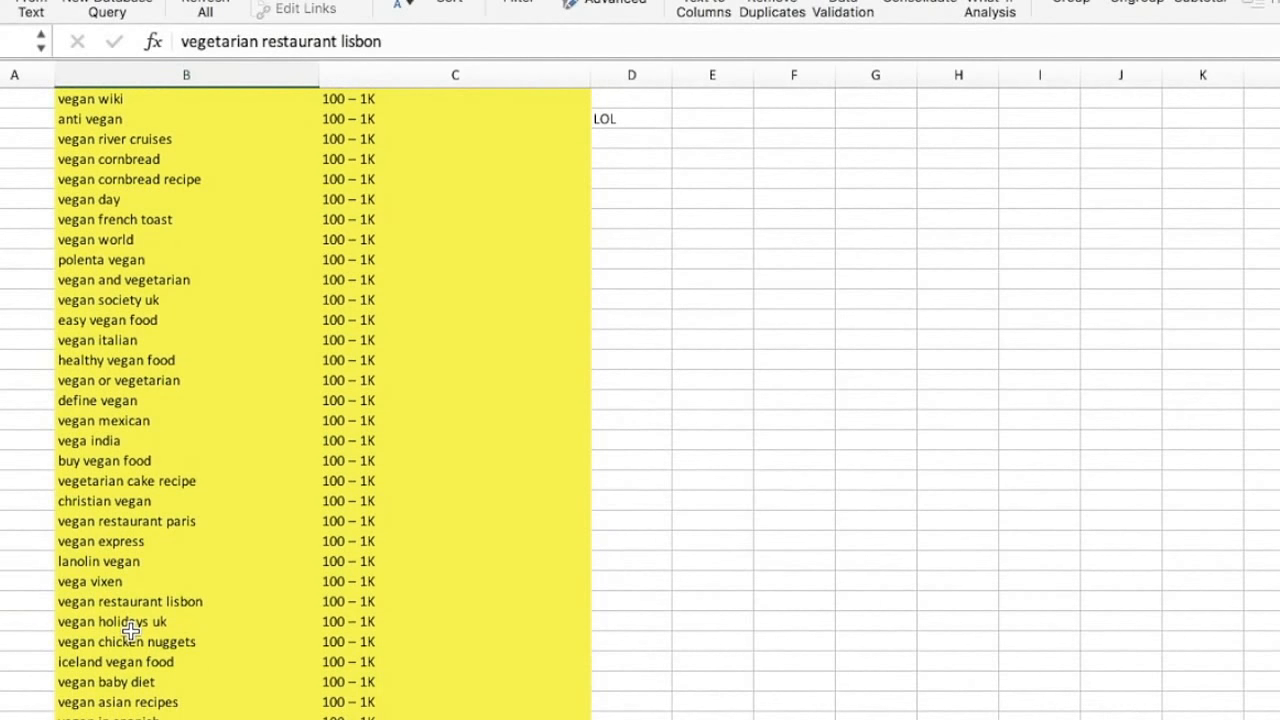
scroll(209, 440, down, 5)
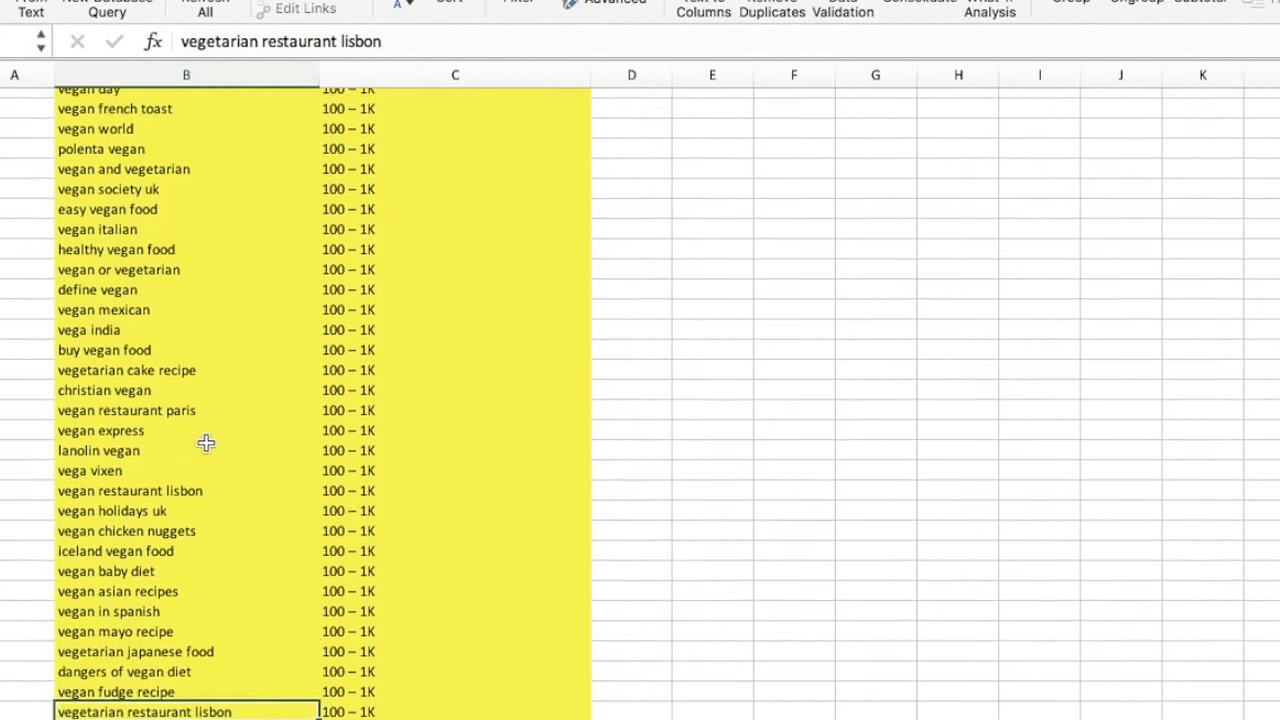
Filter the Avg. Monthly Searches column to show only the 10K – 100K range and review its keywords.
scroll(209, 436, up, 15)
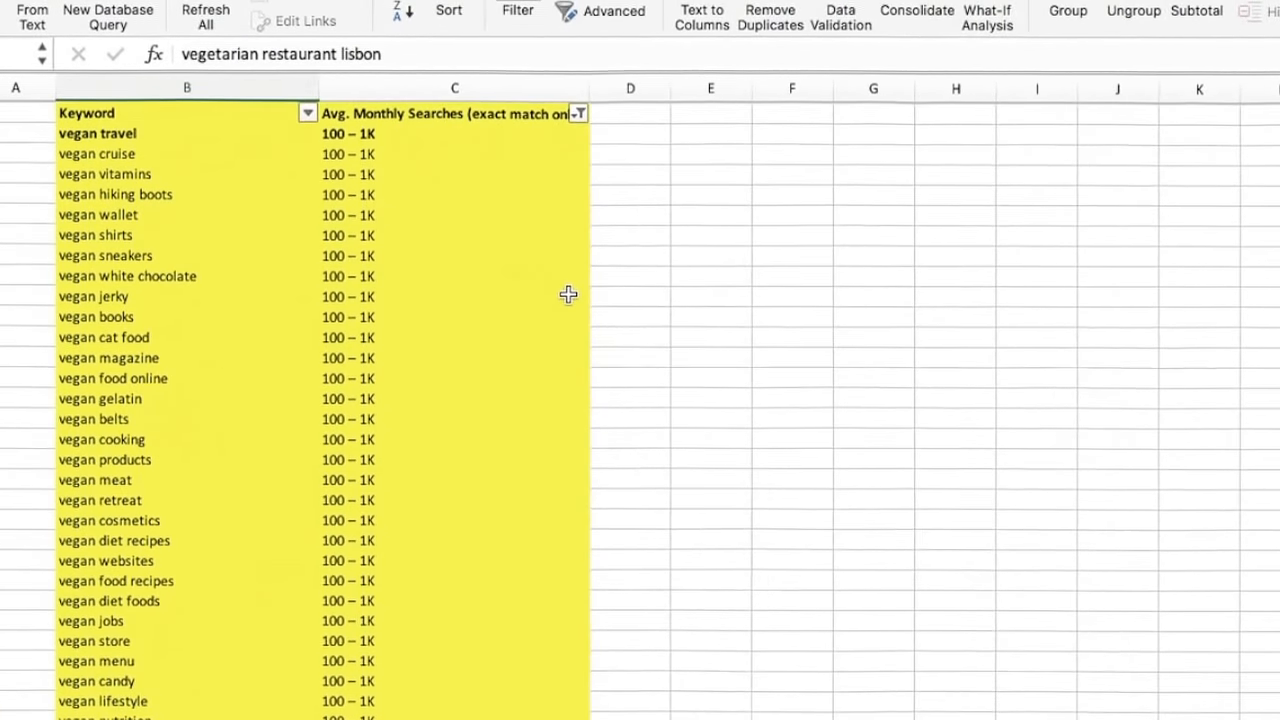
click(579, 159)
click(660, 537)
click(670, 562)
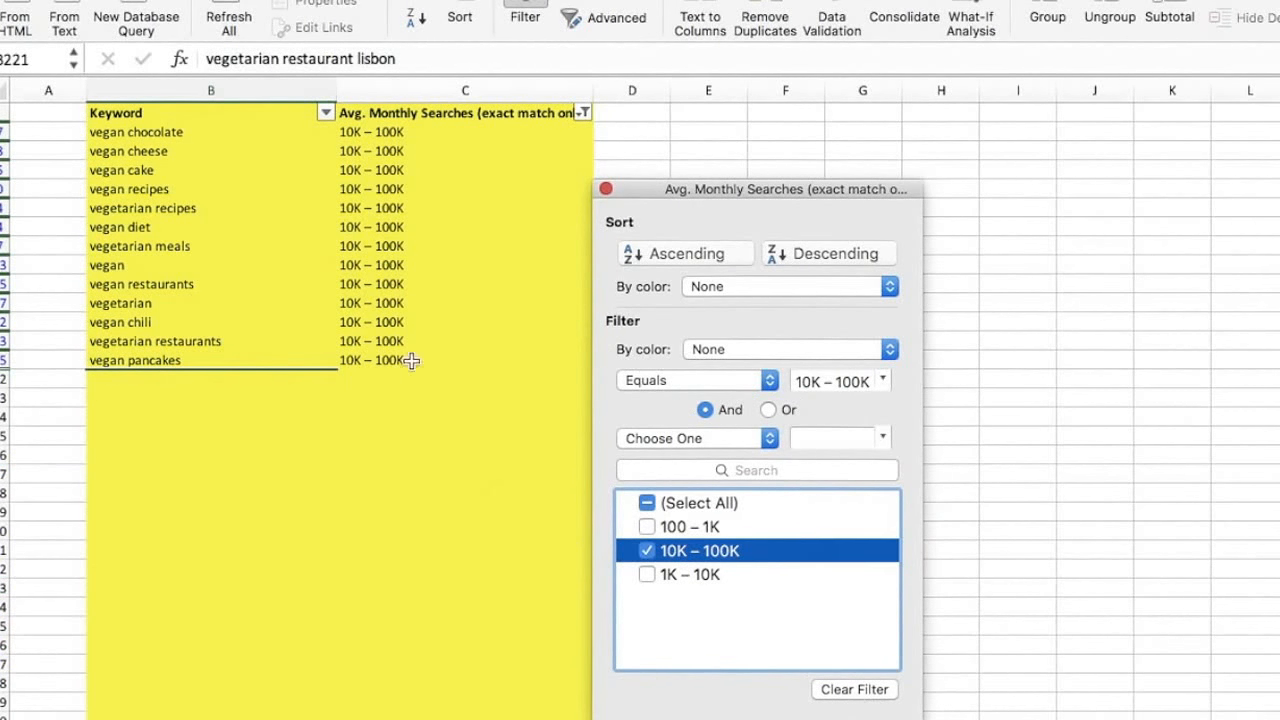
click(411, 361)
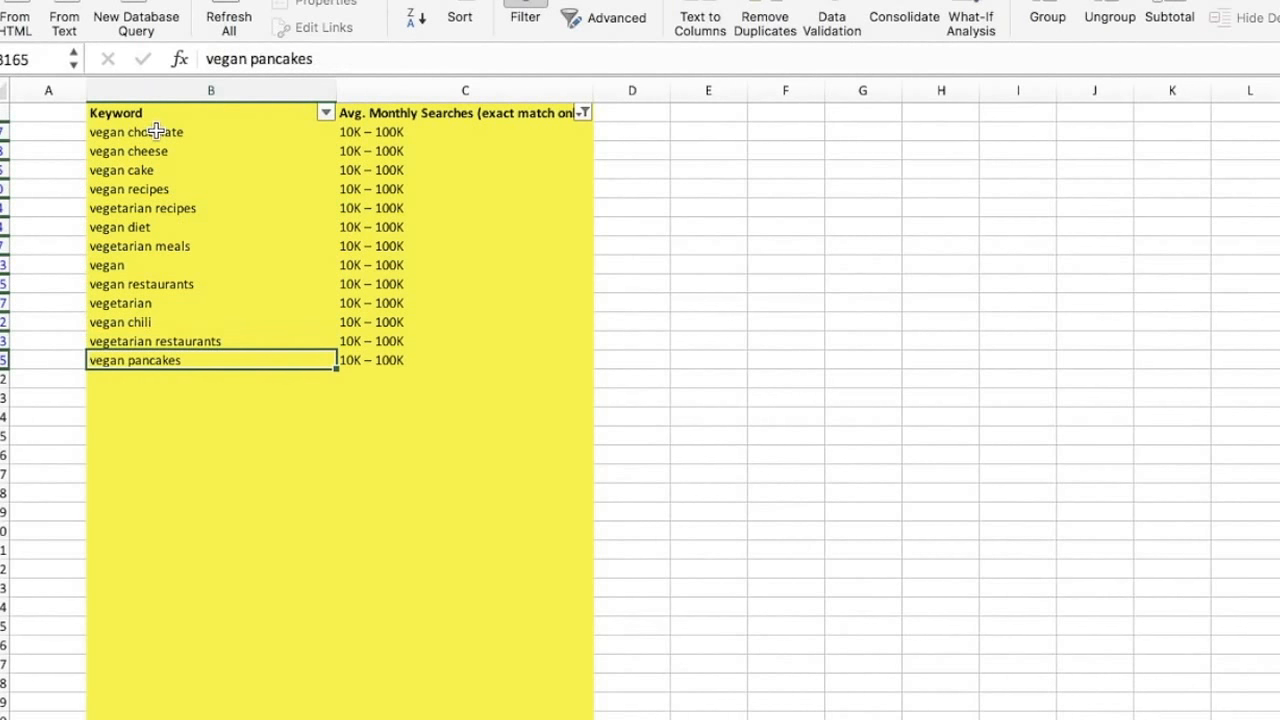
key(Up)
key(Up)
key(Up)
key(Up)
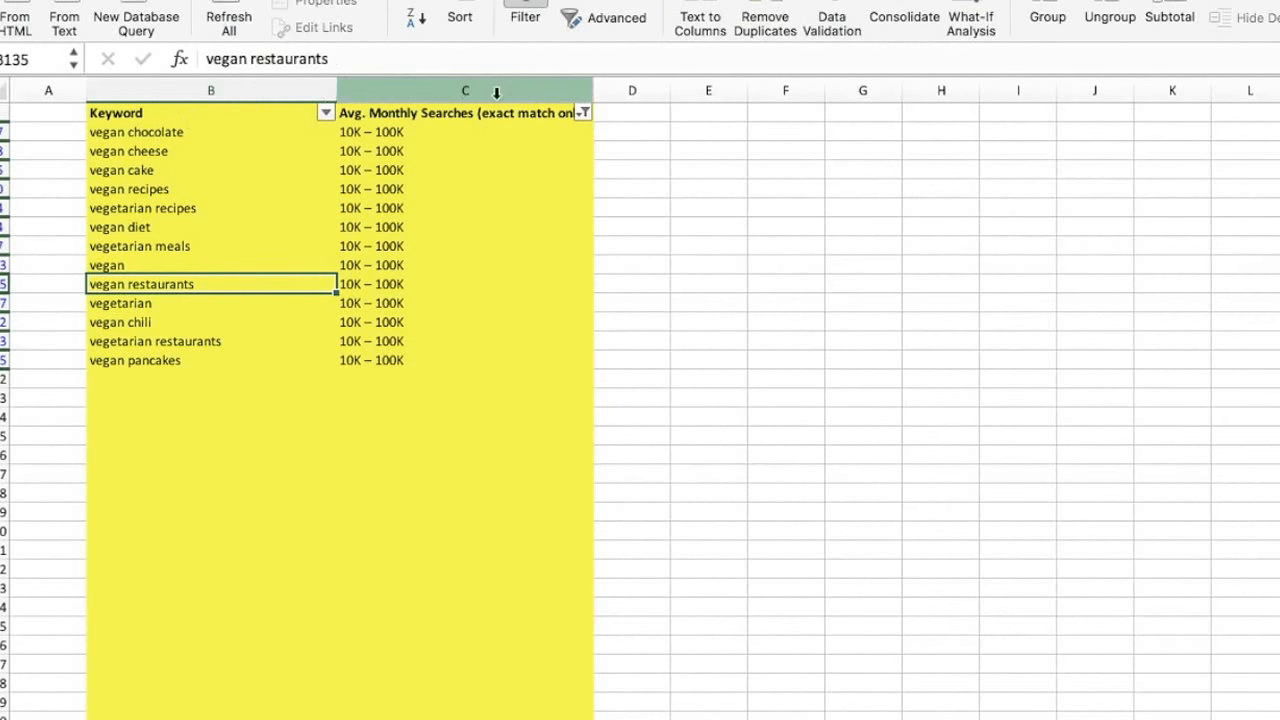
Filter the Avg. Monthly Searches column to show only the 1K – 10K range.
click(584, 114)
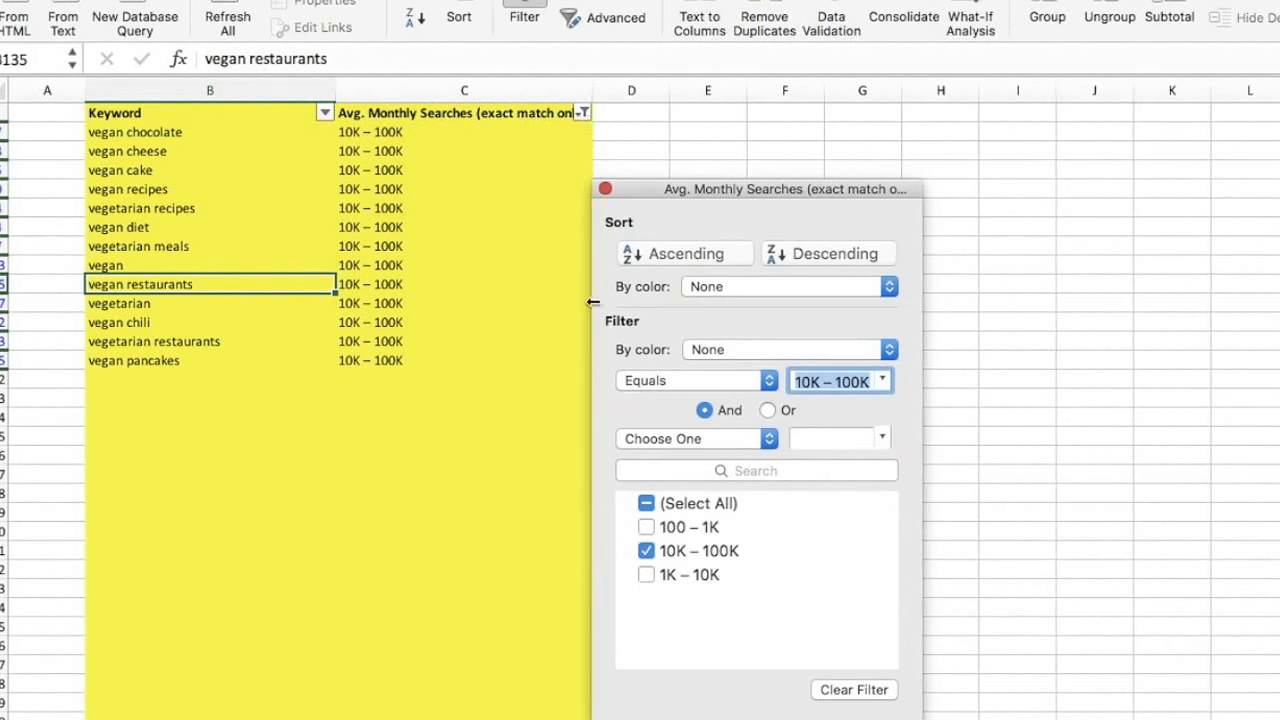
click(686, 550)
click(694, 527)
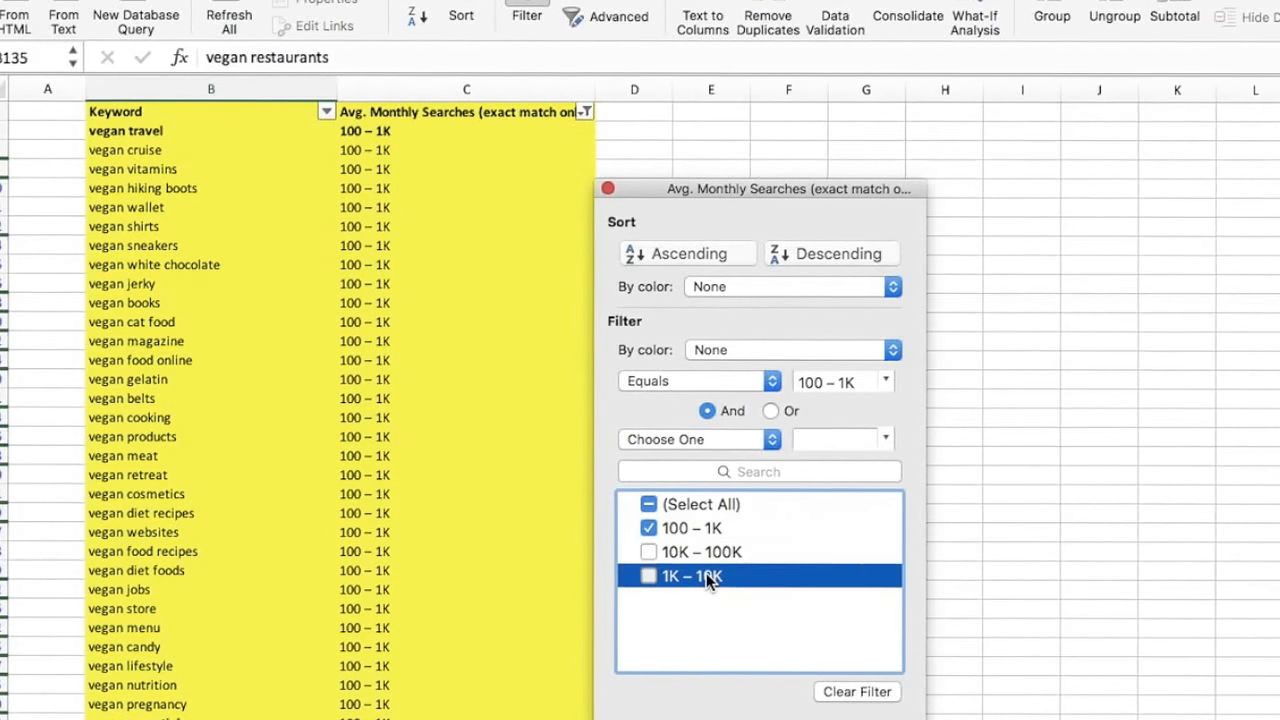
click(703, 576)
click(700, 527)
click(363, 391)
Go through the first 1K – 10K keywords and make the "vegan uk" keyword bold.
drag(130, 133, 189, 303)
click(189, 303)
key(Up)
key(Down)
key(Down)
key(Down)
key(Down)
key(Down)
key(Down)
key(Down)
key(Down)
key(Down)
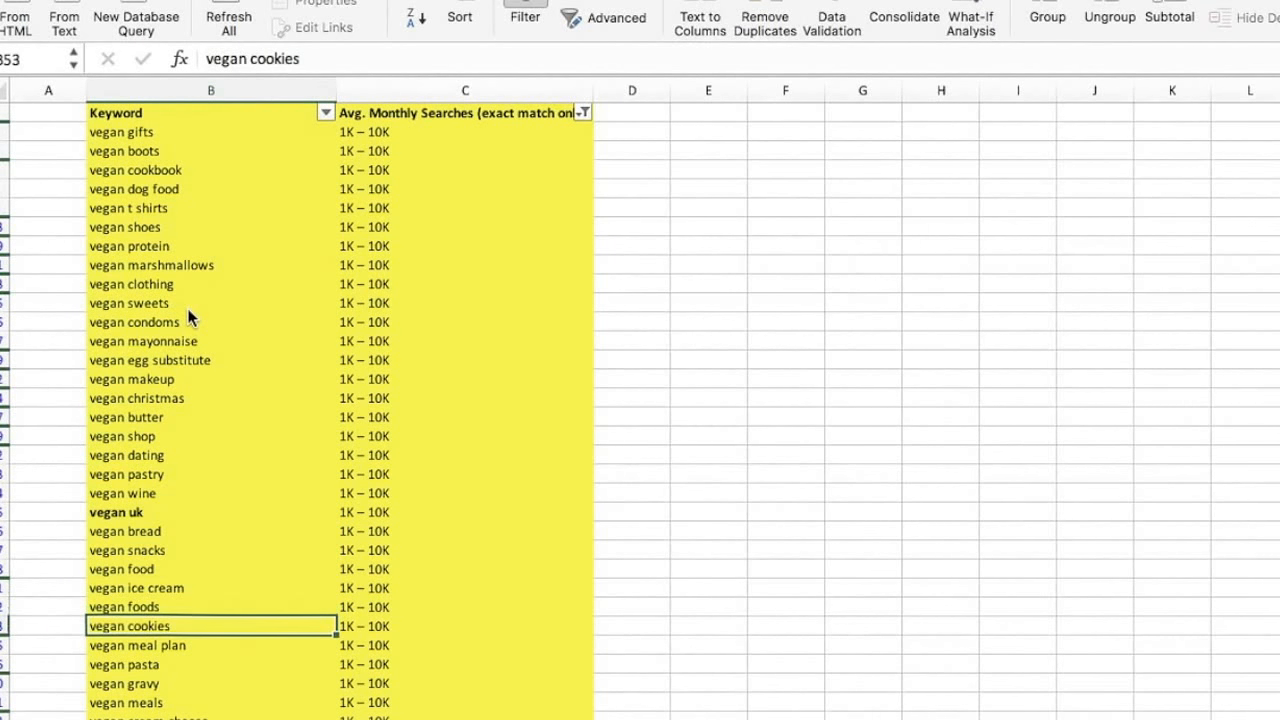
Examine the remaining 1K – 10K keywords from "vegan cookies" down to "vegan diet benefits".
key(Down)
key(Down)
key(Down)
key(Down)
key(Down)
key(Down)
key(Down)
key(Down)
key(Down)
key(Down)
key(Down)
key(Down)
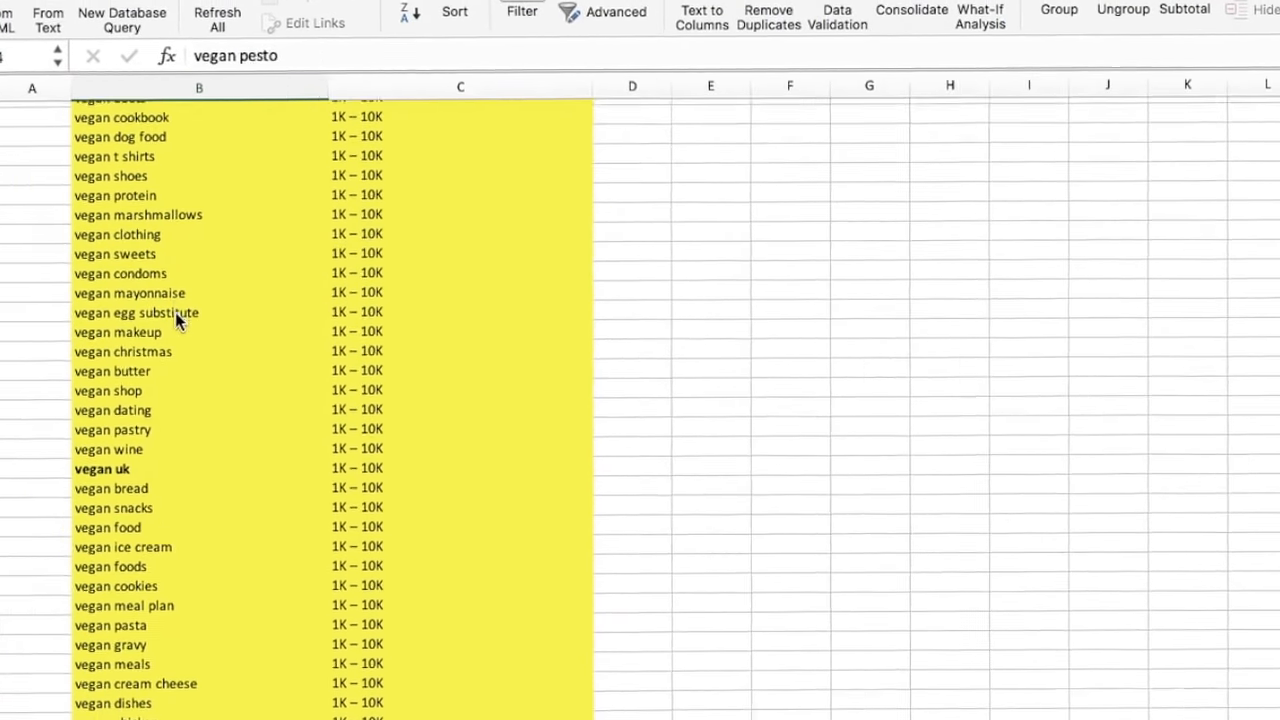
key(Down)
key(Down)
key(Down)
key(Down)
key(Down)
key(Down)
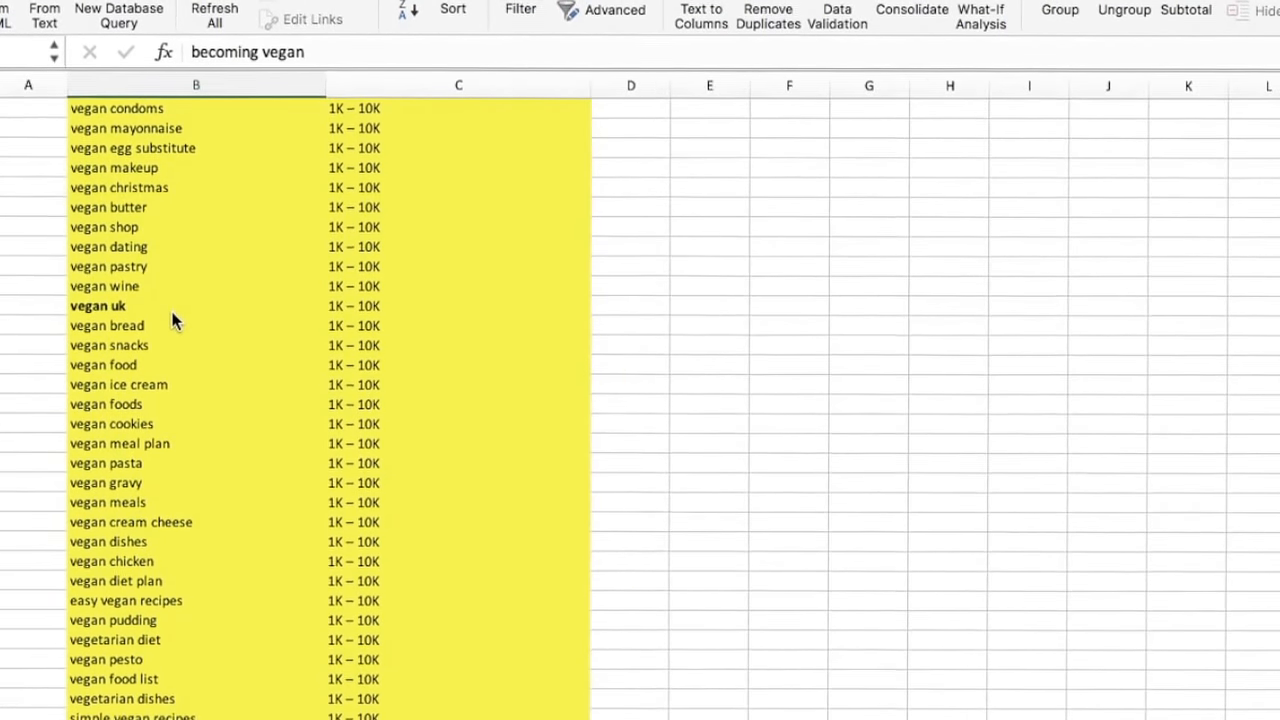
key(Down)
key(Down)
key(Down)
key(Down)
key(Down)
key(Down)
key(Down)
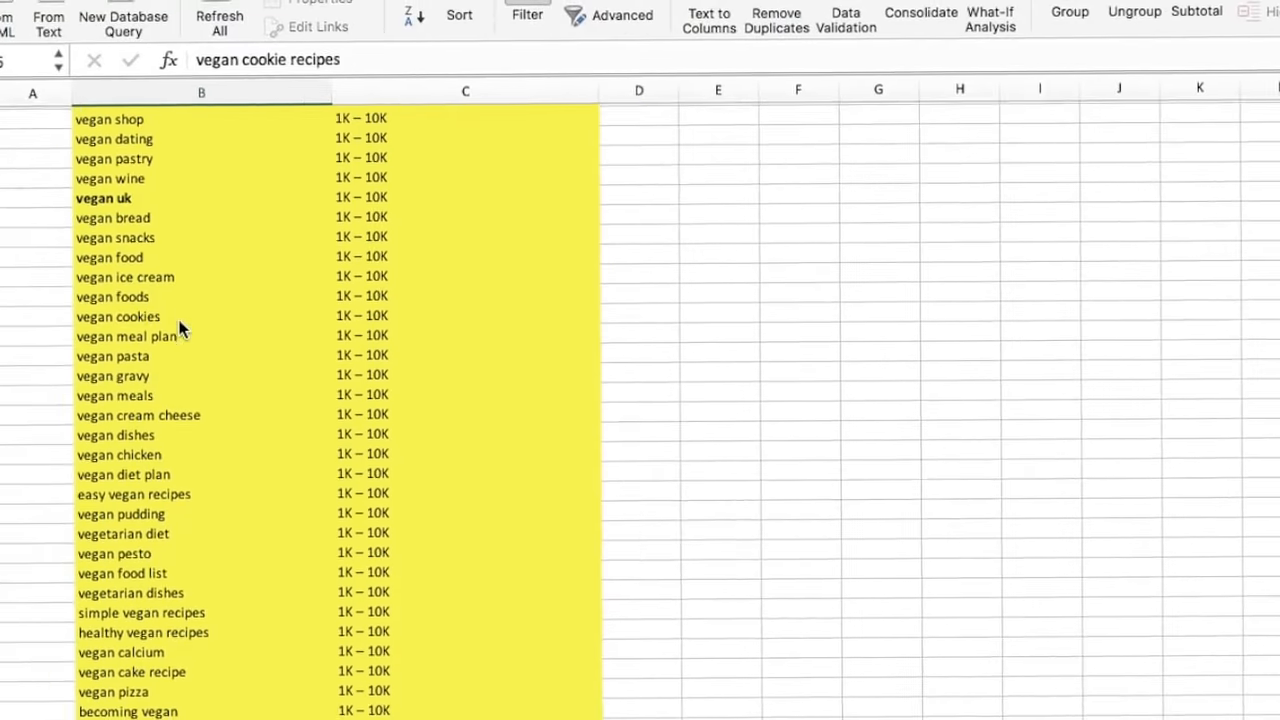
key(Down)
key(Down)
key(Down)
key(Down)
key(Down)
key(Down)
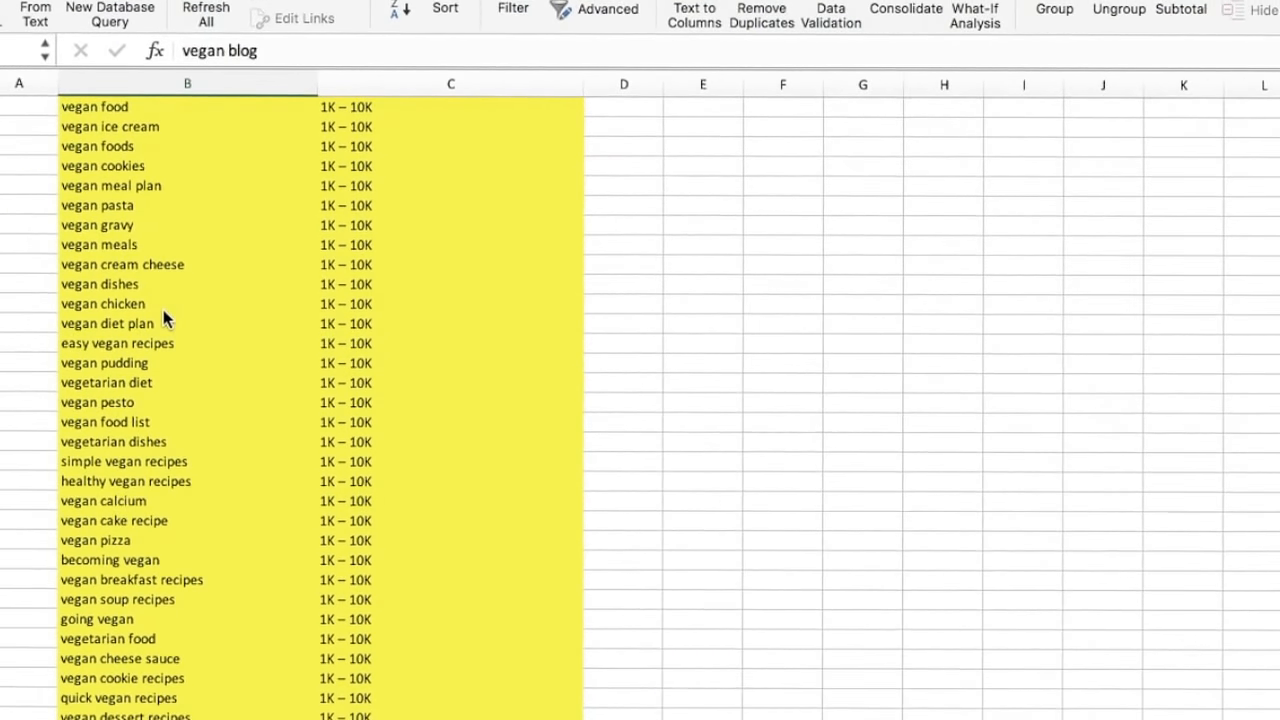
key(Down)
key(Down)
key(Down)
key(Down)
key(Down)
key(Down)
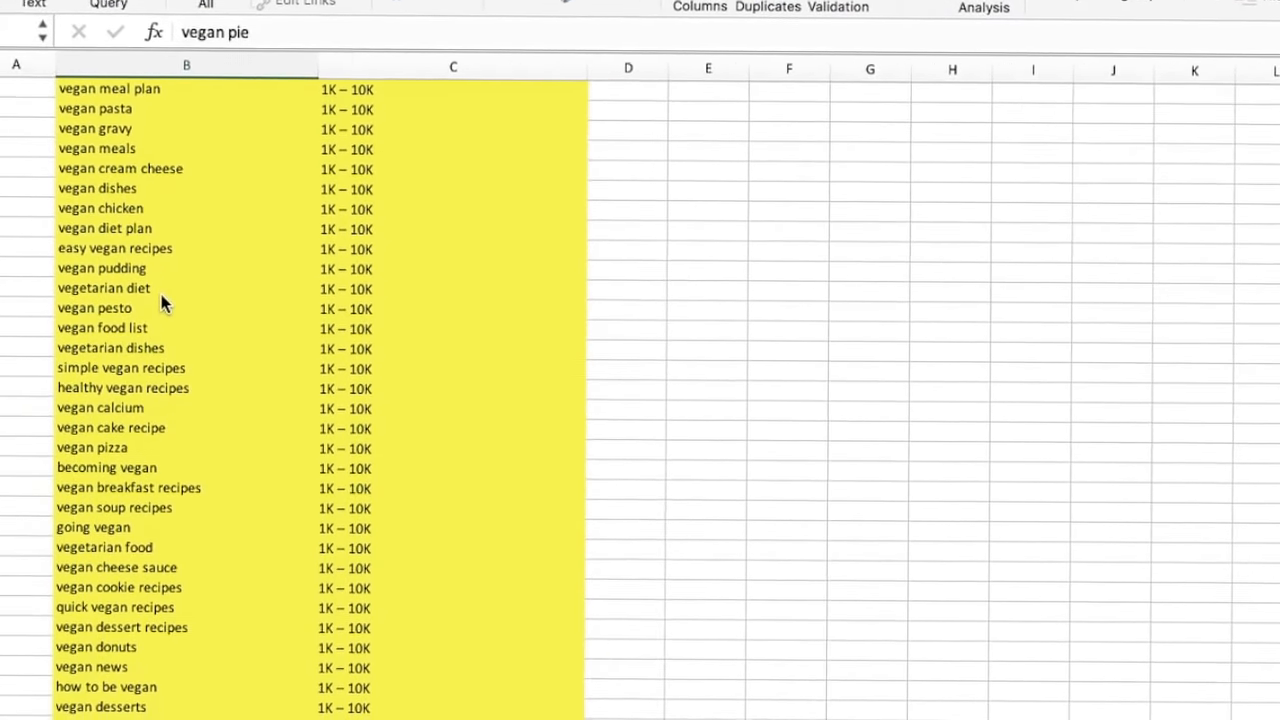
key(Down)
key(Down)
key(Down)
key(Down)
key(Down)
key(Down)
key(Down)
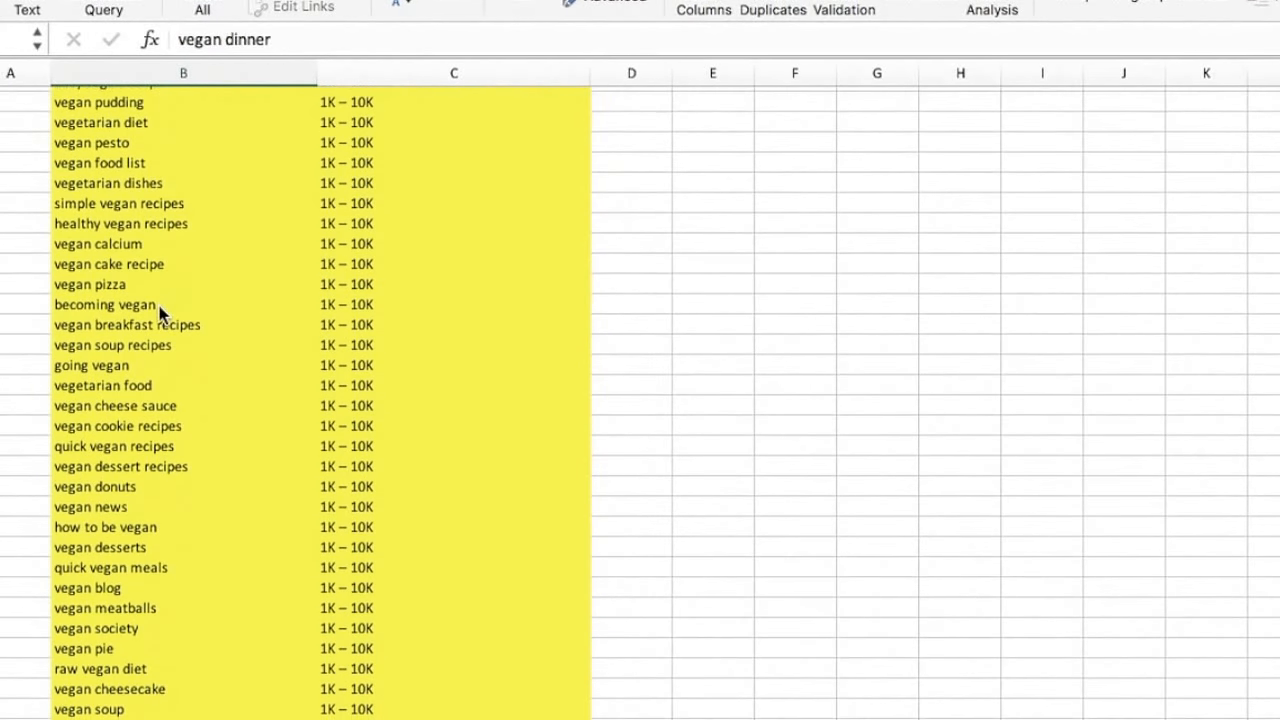
scroll(162, 566, down, 7)
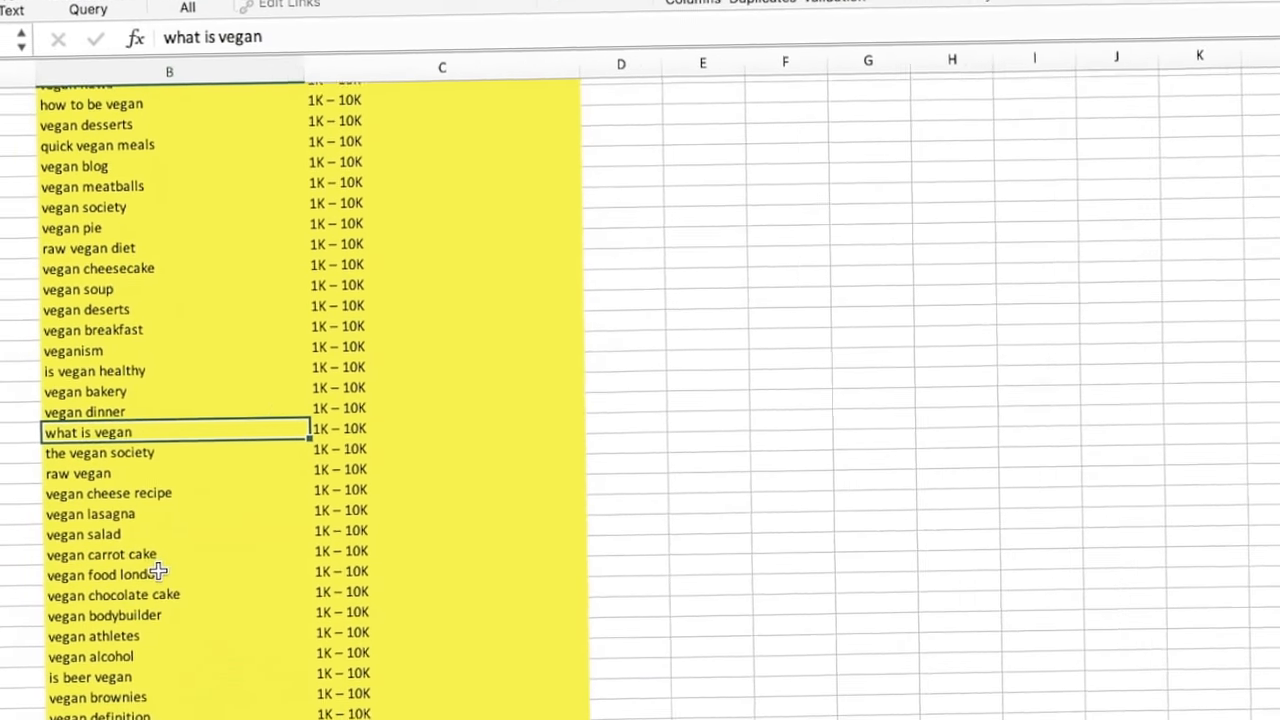
scroll(162, 566, down, 5)
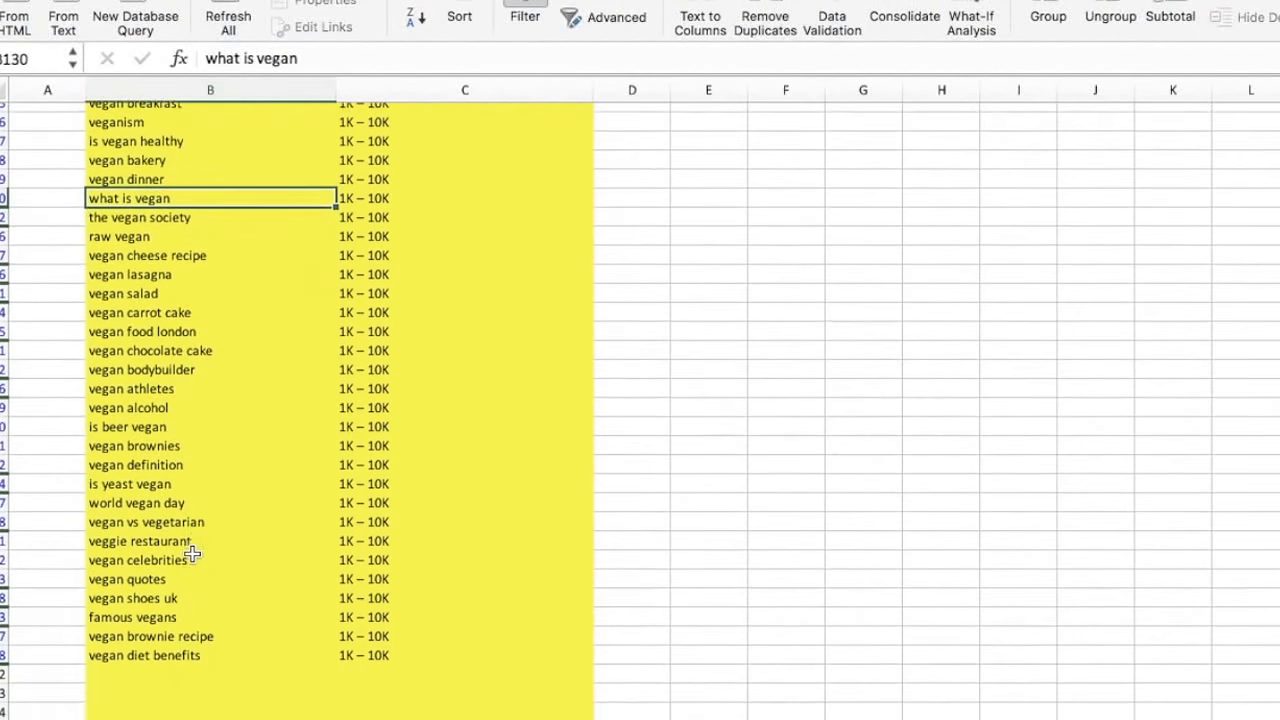
Reset the Avg. Monthly Searches filter so that all search ranges are shown.
scroll(170, 565, up, 20)
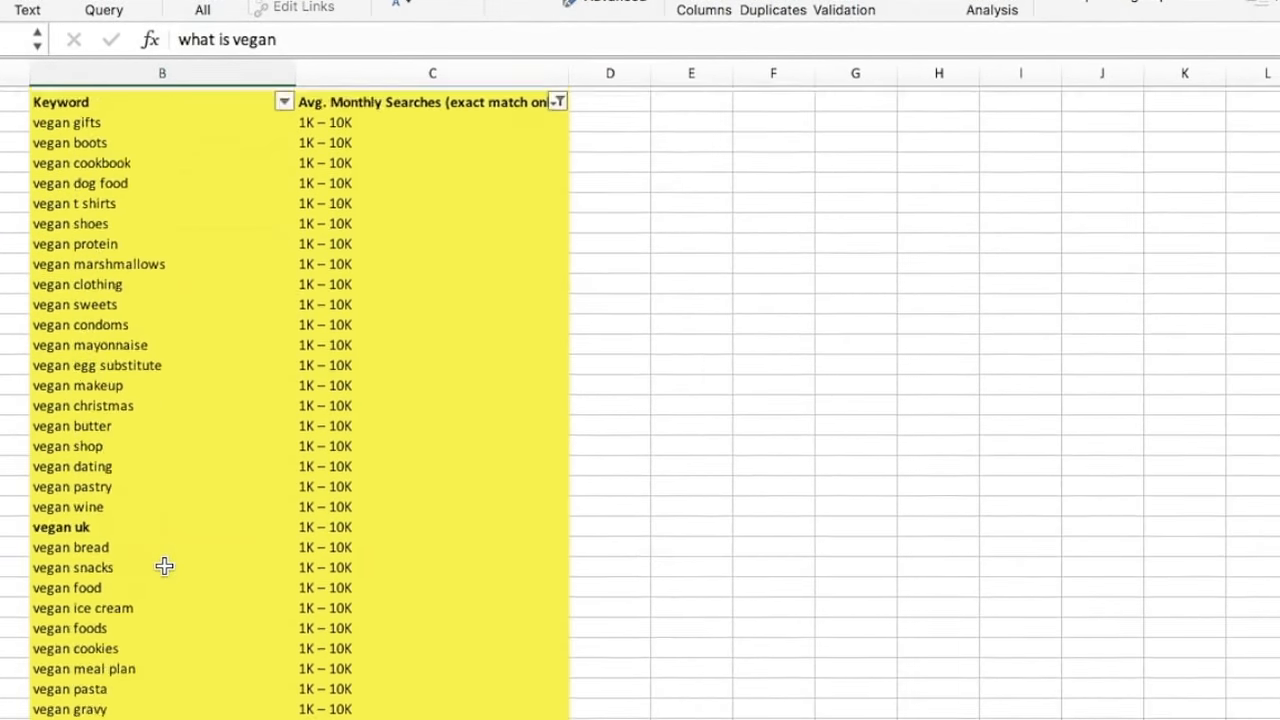
click(578, 151)
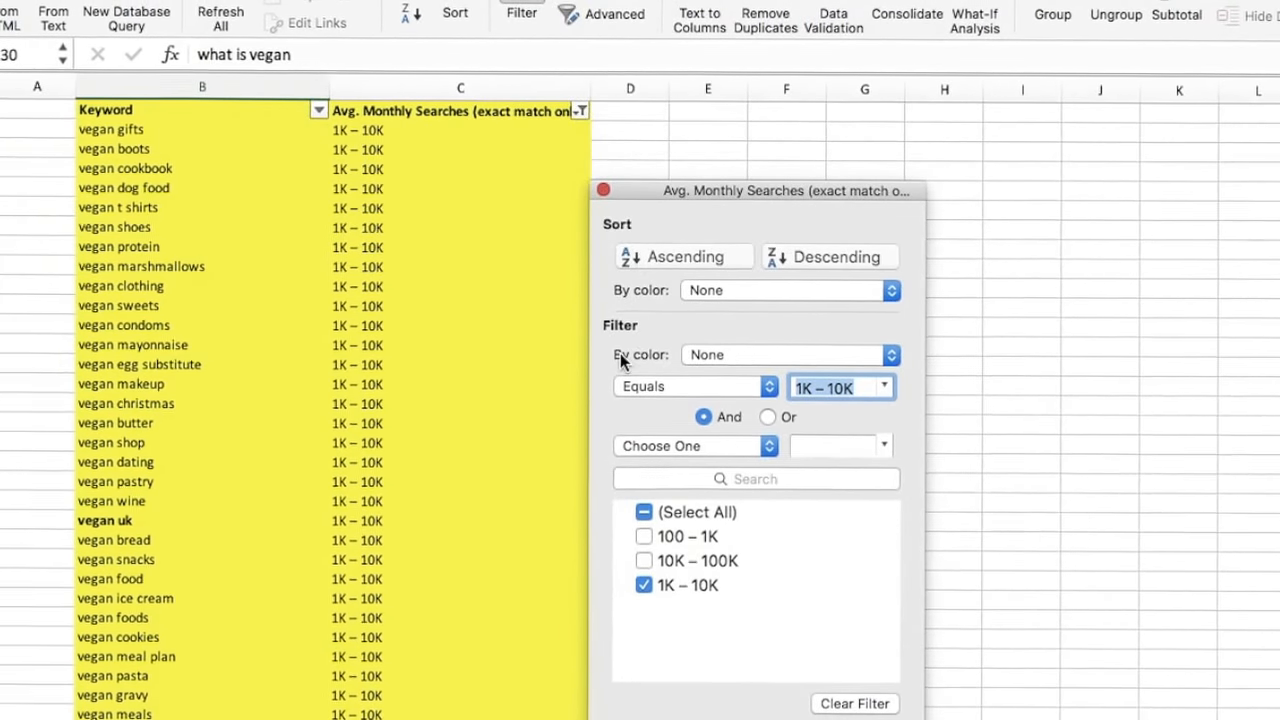
click(641, 505)
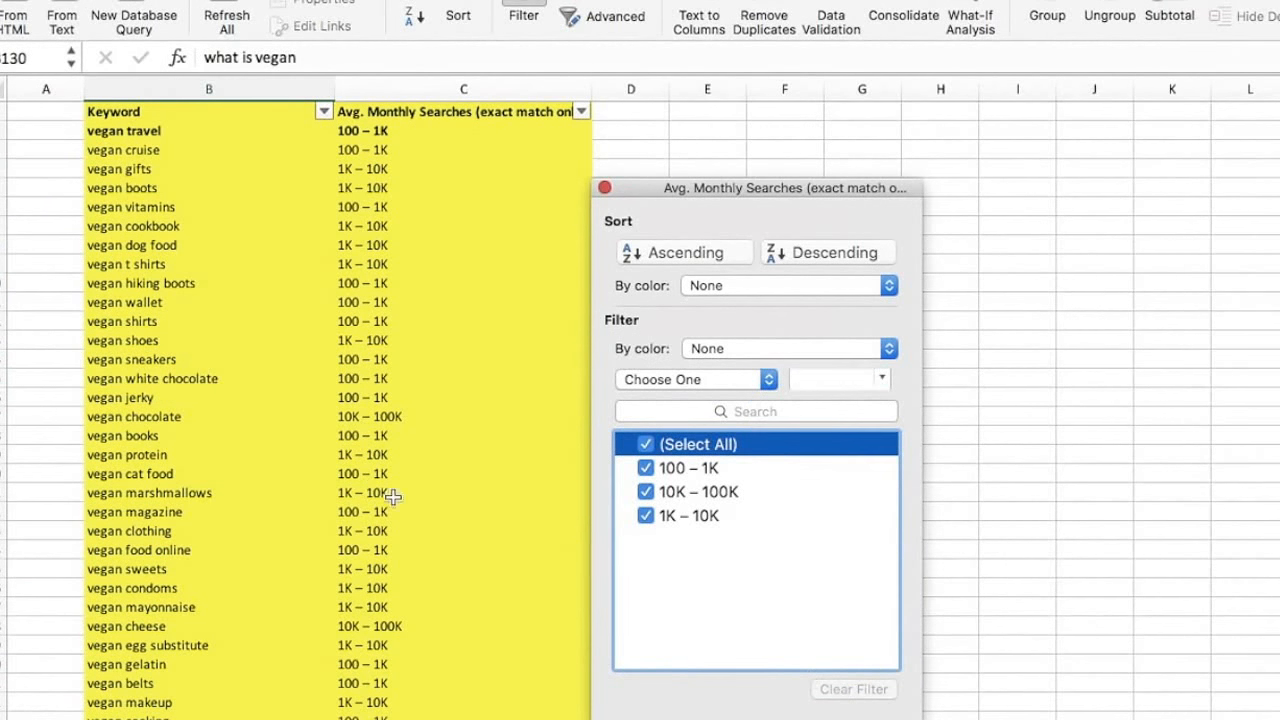
click(414, 506)
Mark the "vegan travel" keyword with Y in column D.
drag(150, 131, 830, 129)
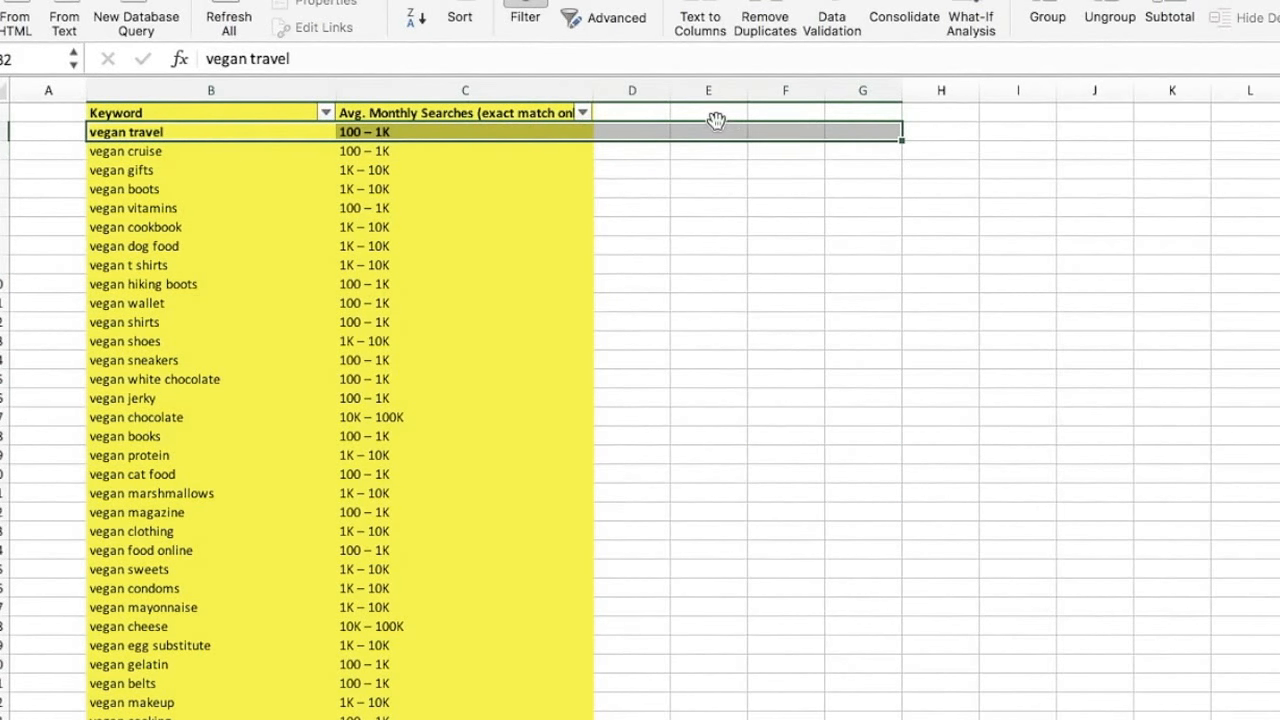
click(641, 132)
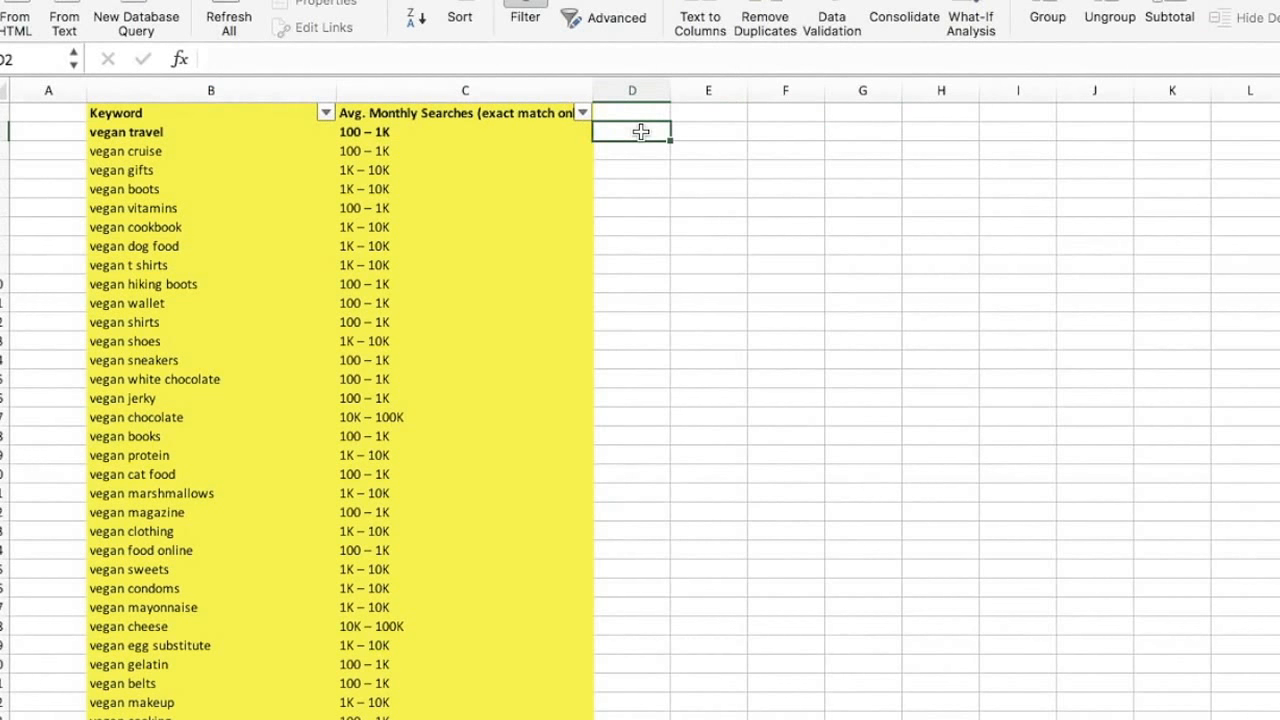
text(Y)
Mark the bold "vegan essentials" keyword with Y in column D.
scroll(666, 283, down, 10)
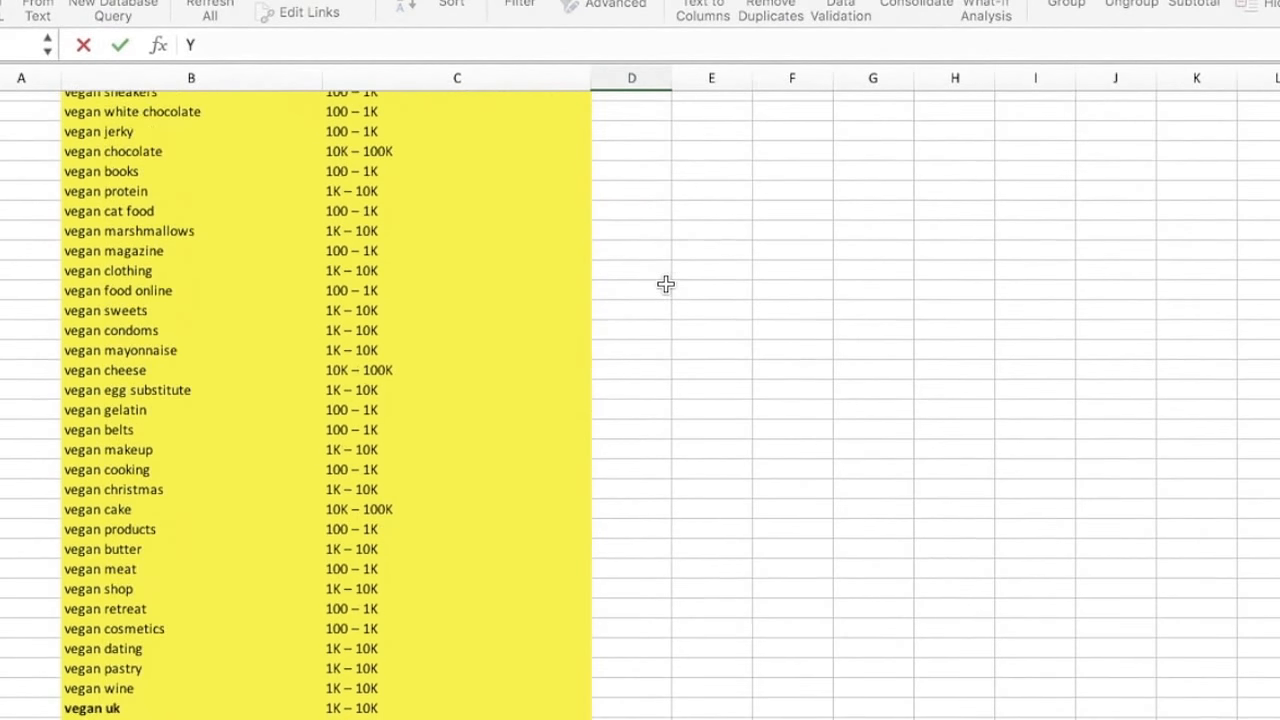
scroll(666, 299, down, 12)
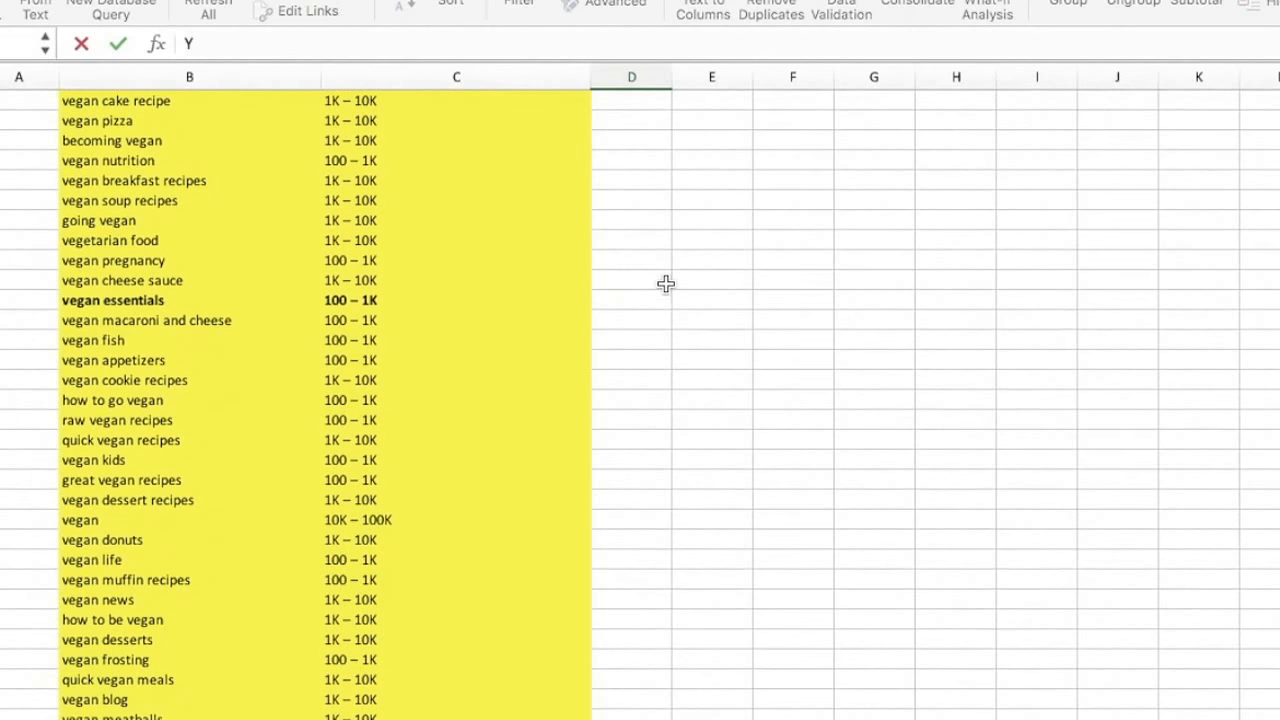
scroll(668, 286, up, 2)
drag(455, 240, 634, 238)
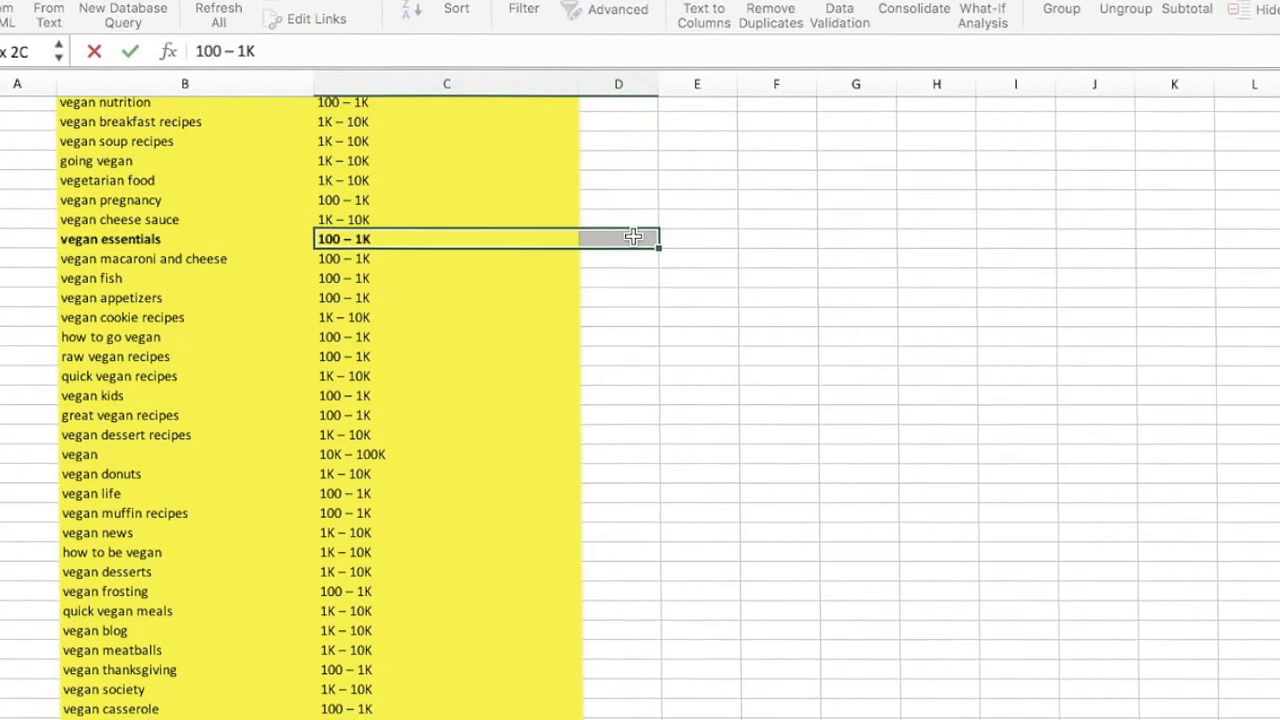
click(631, 237)
text(Y)
key(Return)
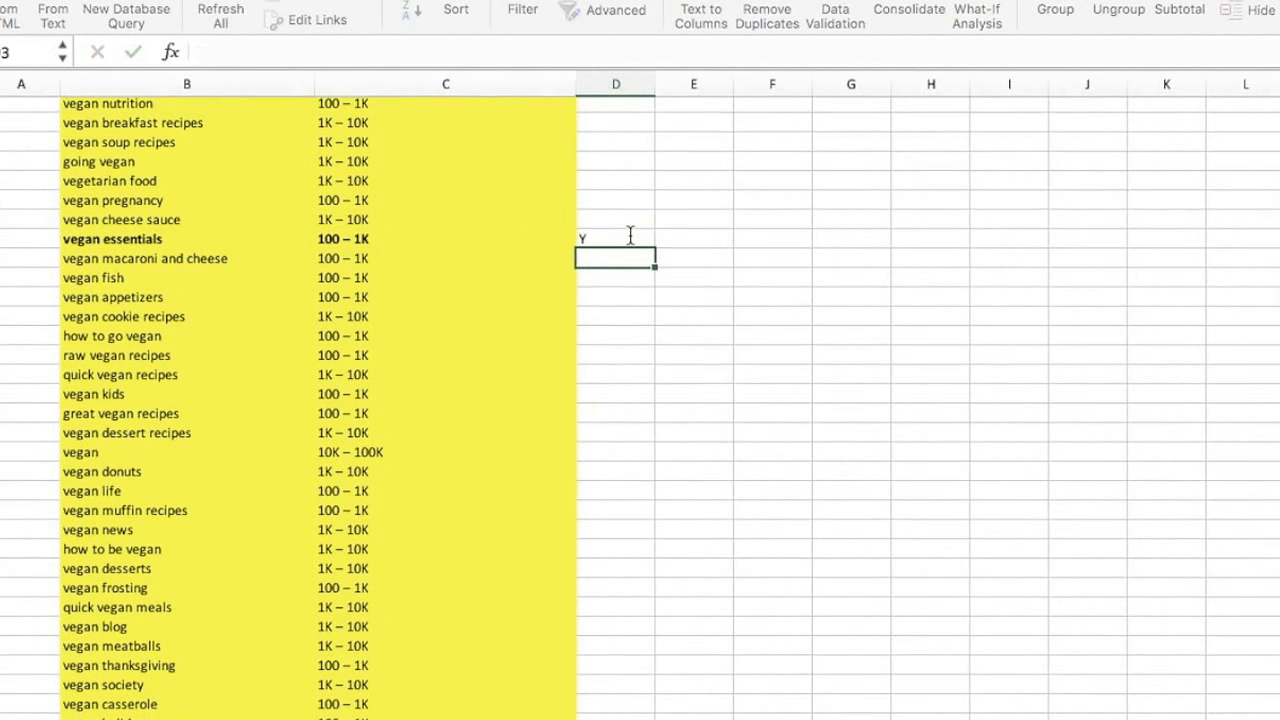
Mark the bold "vegan tips" keyword with Y in column D.
scroll(630, 237, down, 6)
scroll(631, 236, down, 20)
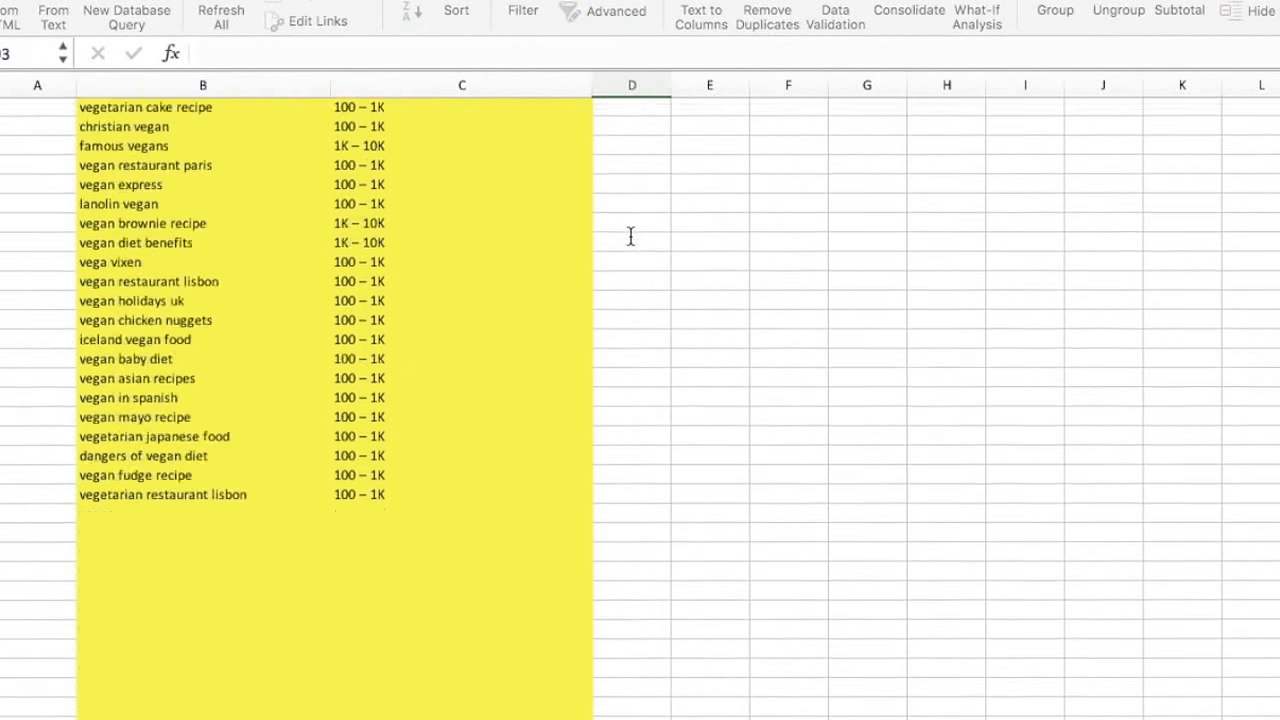
scroll(631, 240, up, 15)
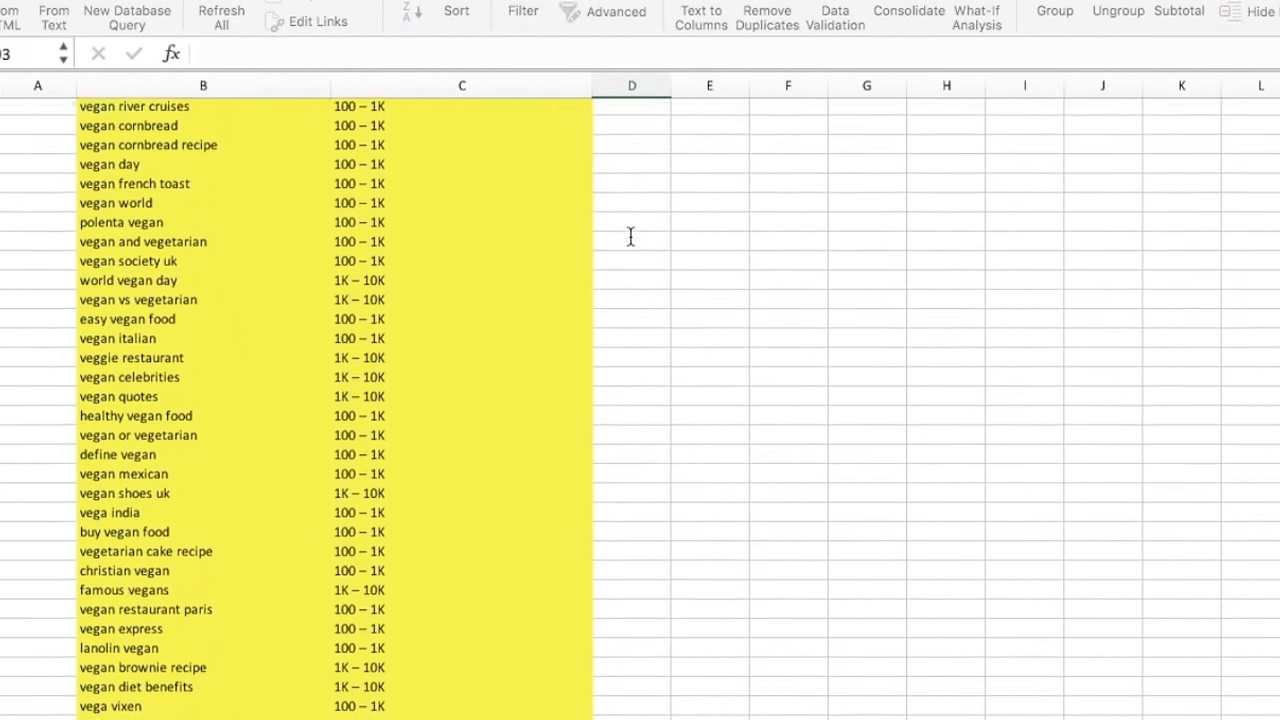
scroll(630, 237, up, 3)
click(632, 346)
text(Y)
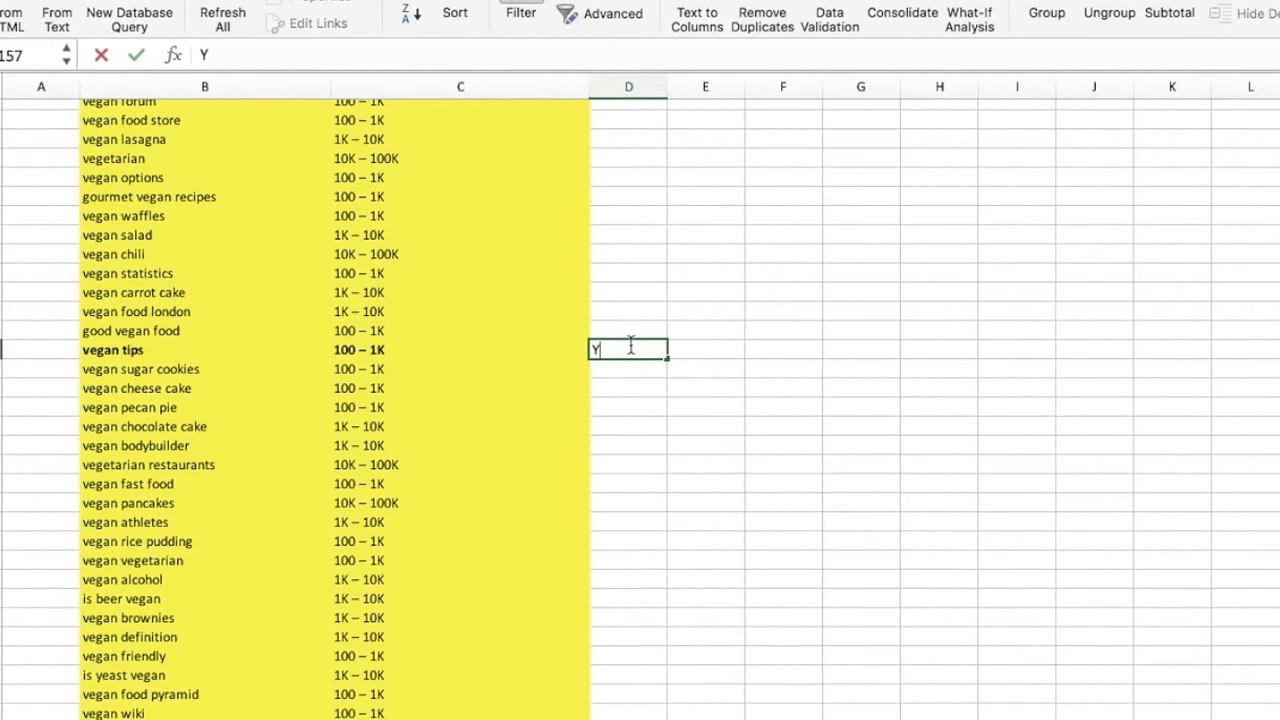
click(650, 195)
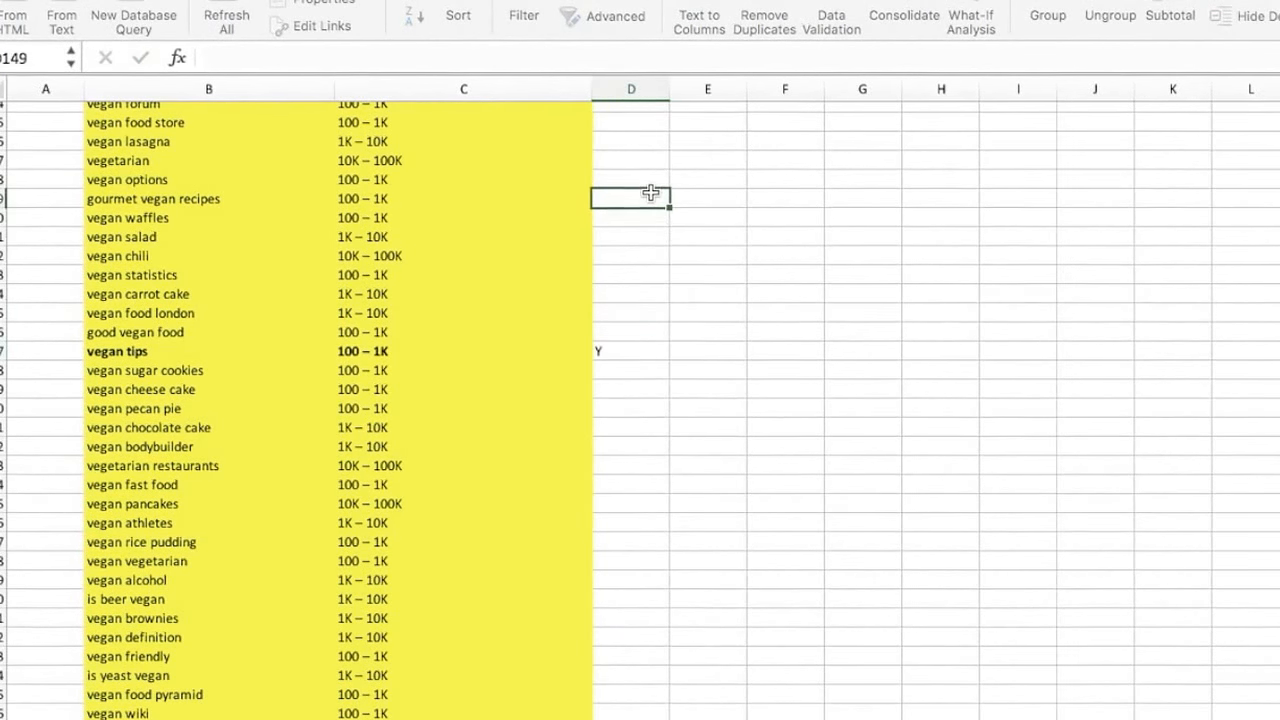
Reapply the filter so it includes column D, and show only the rows marked Y.
scroll(610, 239, up, 3)
scroll(610, 239, up, 5)
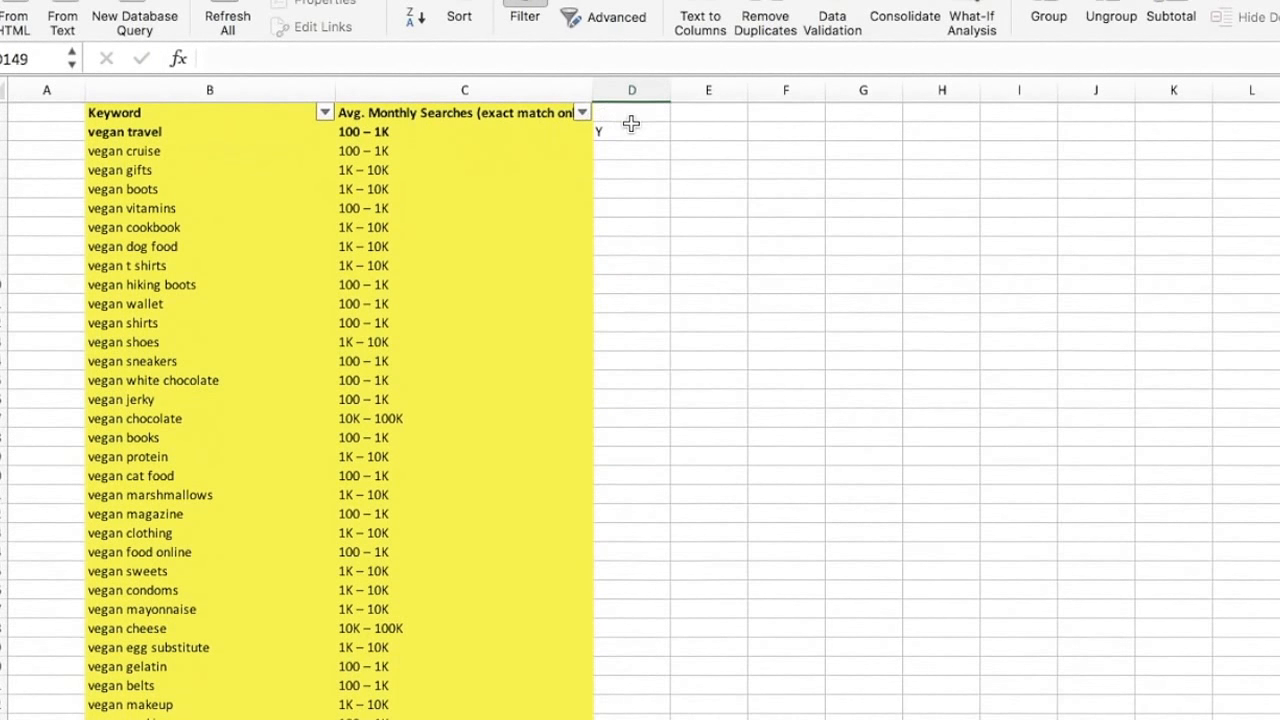
click(622, 114)
click(524, 8)
click(524, 8)
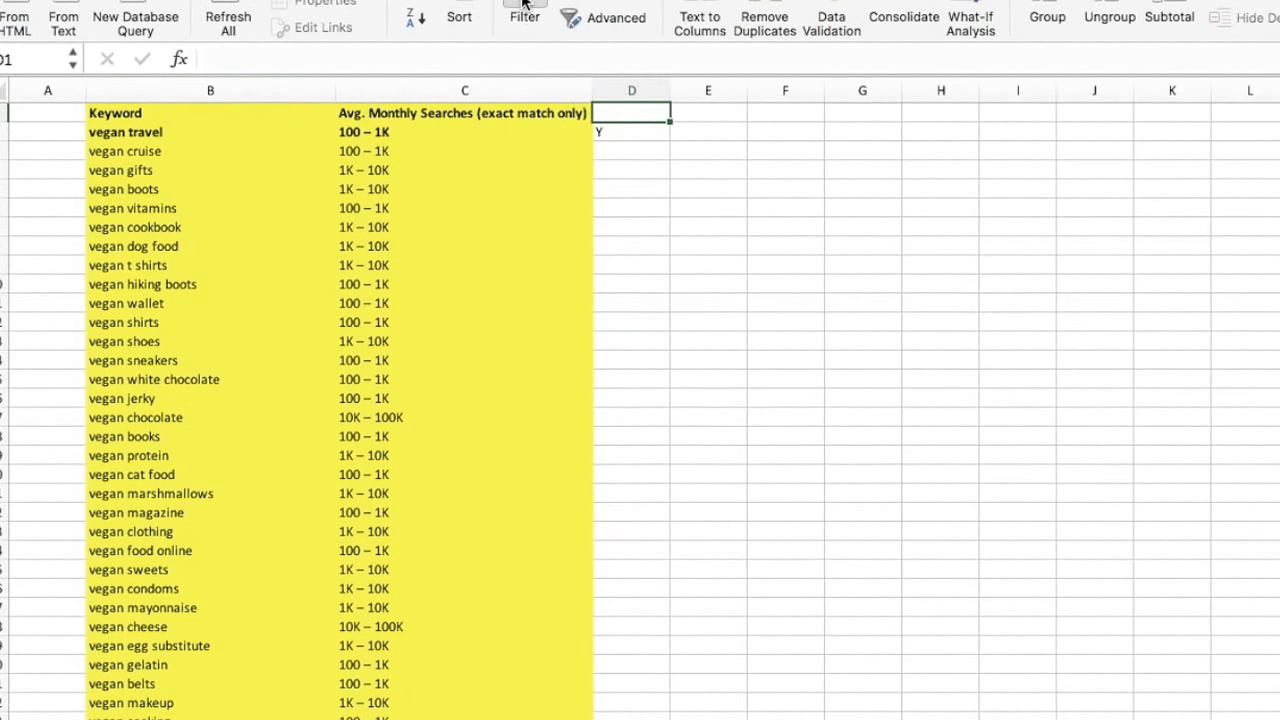
click(659, 133)
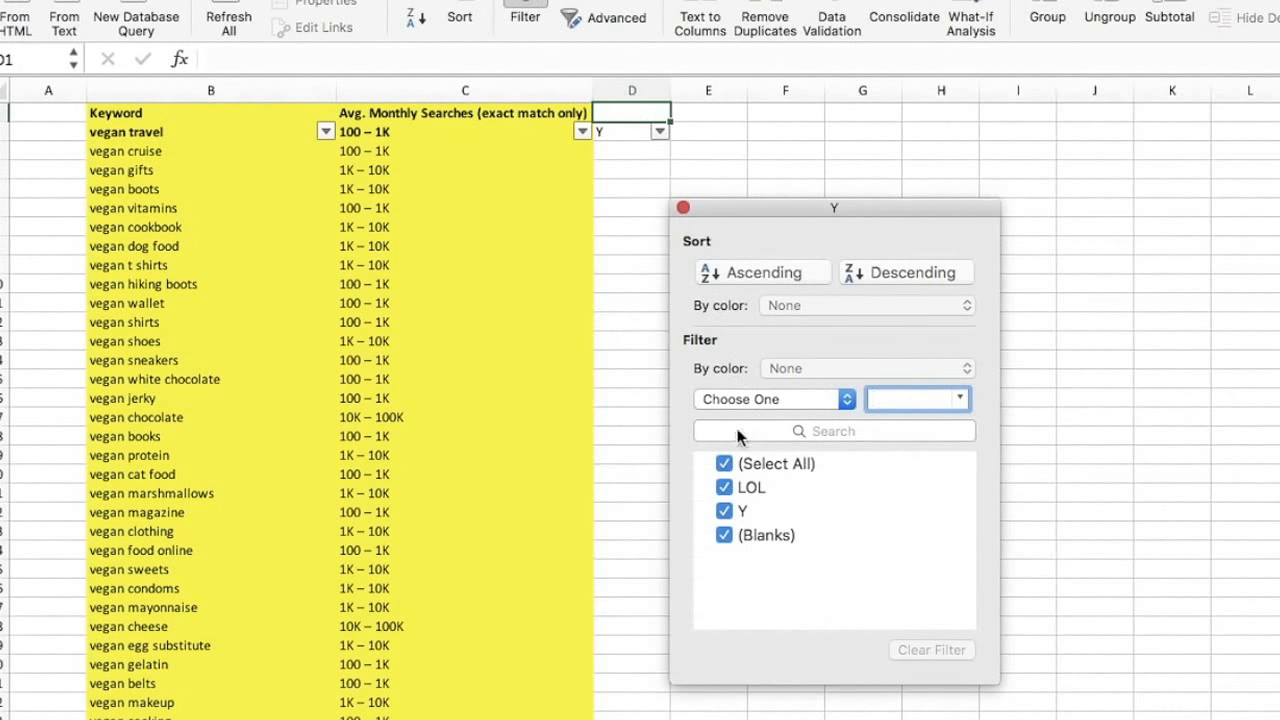
click(724, 462)
click(725, 511)
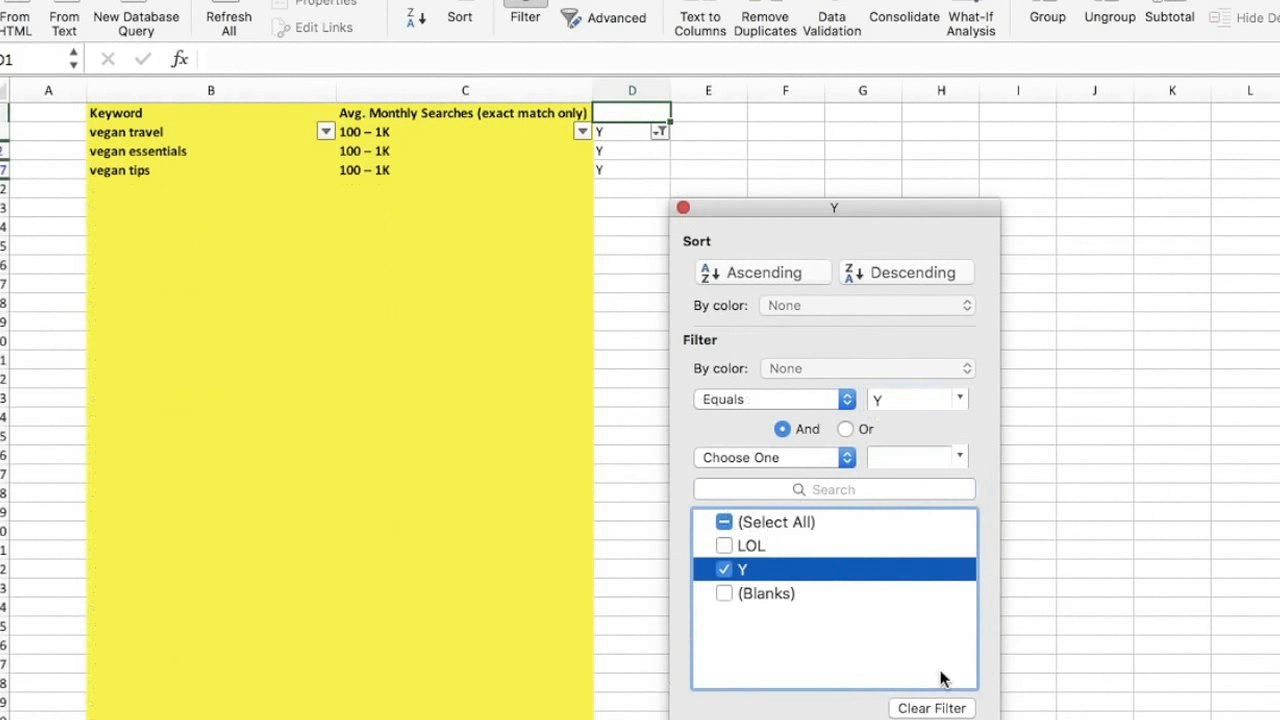
click(468, 401)
drag(130, 132, 764, 178)
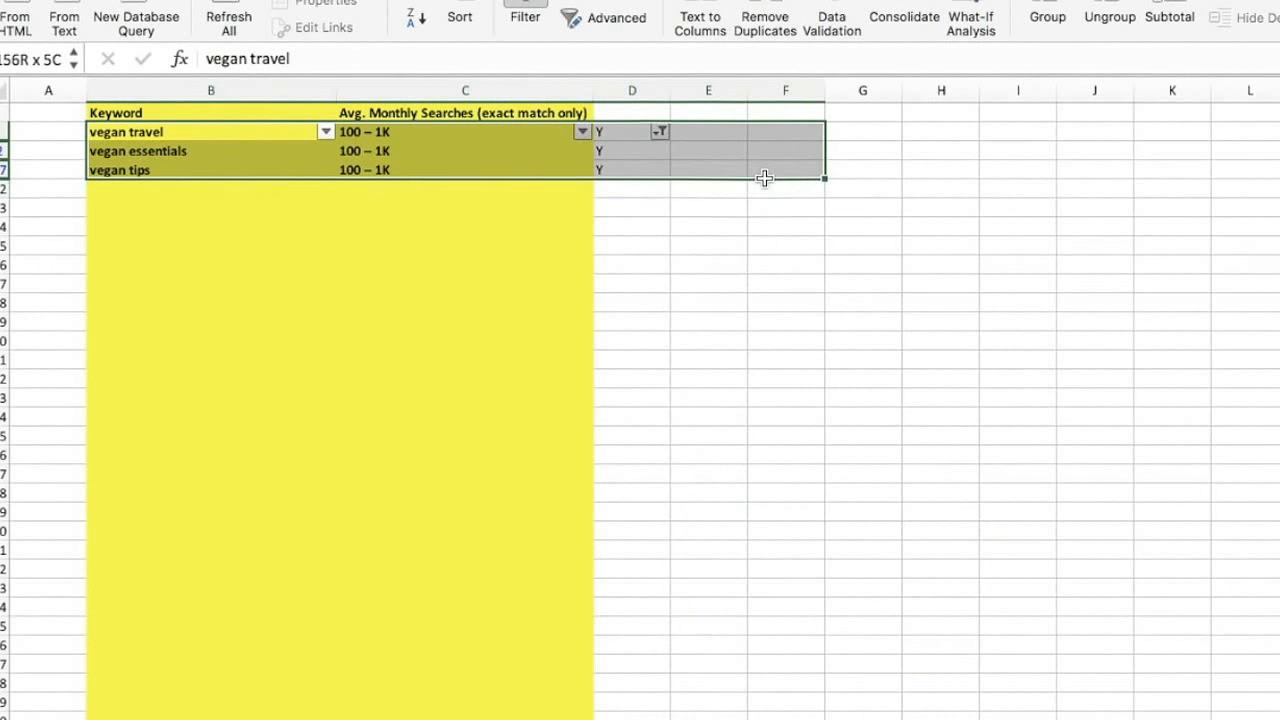
click(503, 270)
Enter the title "The Best Vegan Travel Essentials" in cell B227, below the filtered keywords.
click(130, 286)
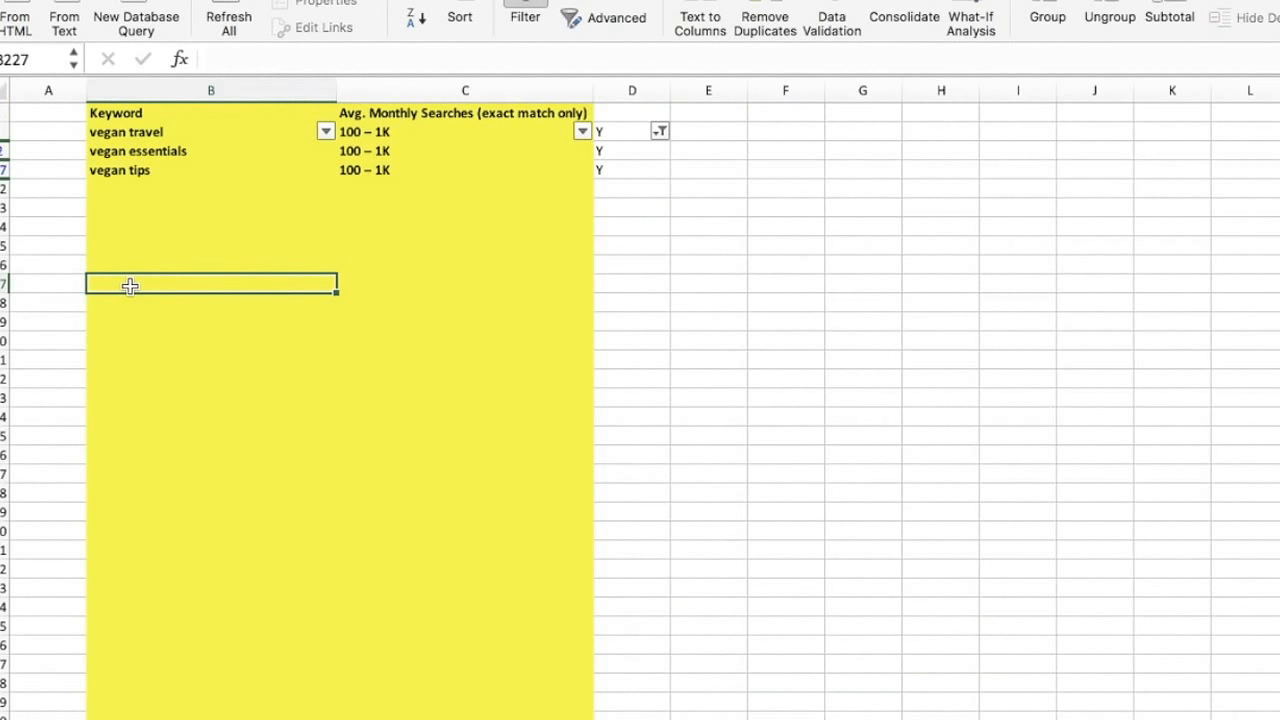
text(vEG)
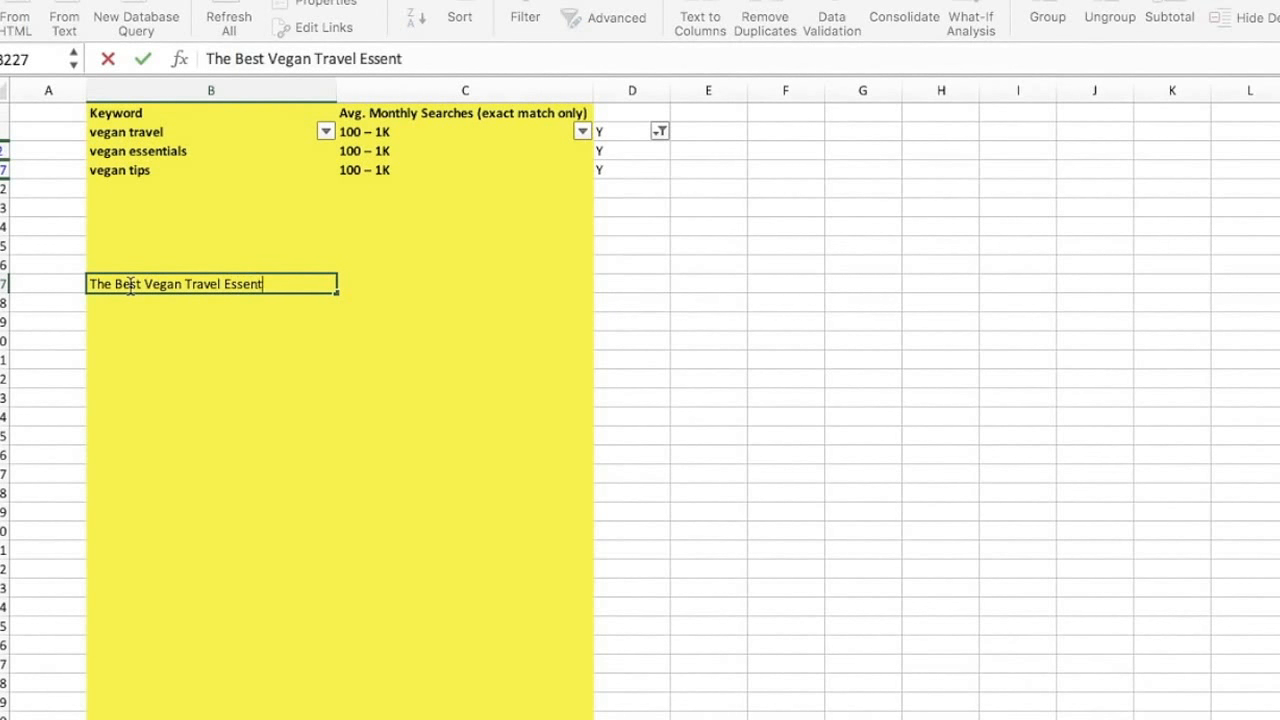
key(Return)
click(130, 287)
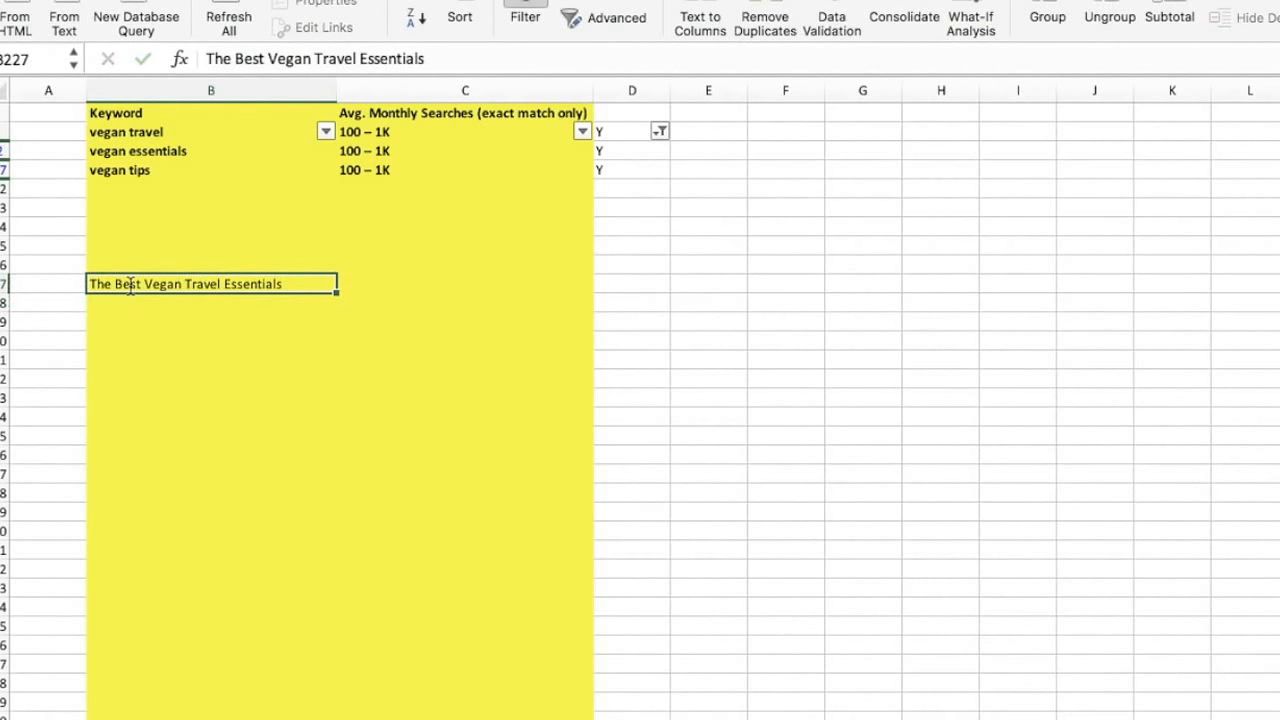
Add the titles "My Favourite Vegan Tips" in cell B229 and "Top Vegan Travel Destinations" in cell B230.
key(Return)
key(Return)
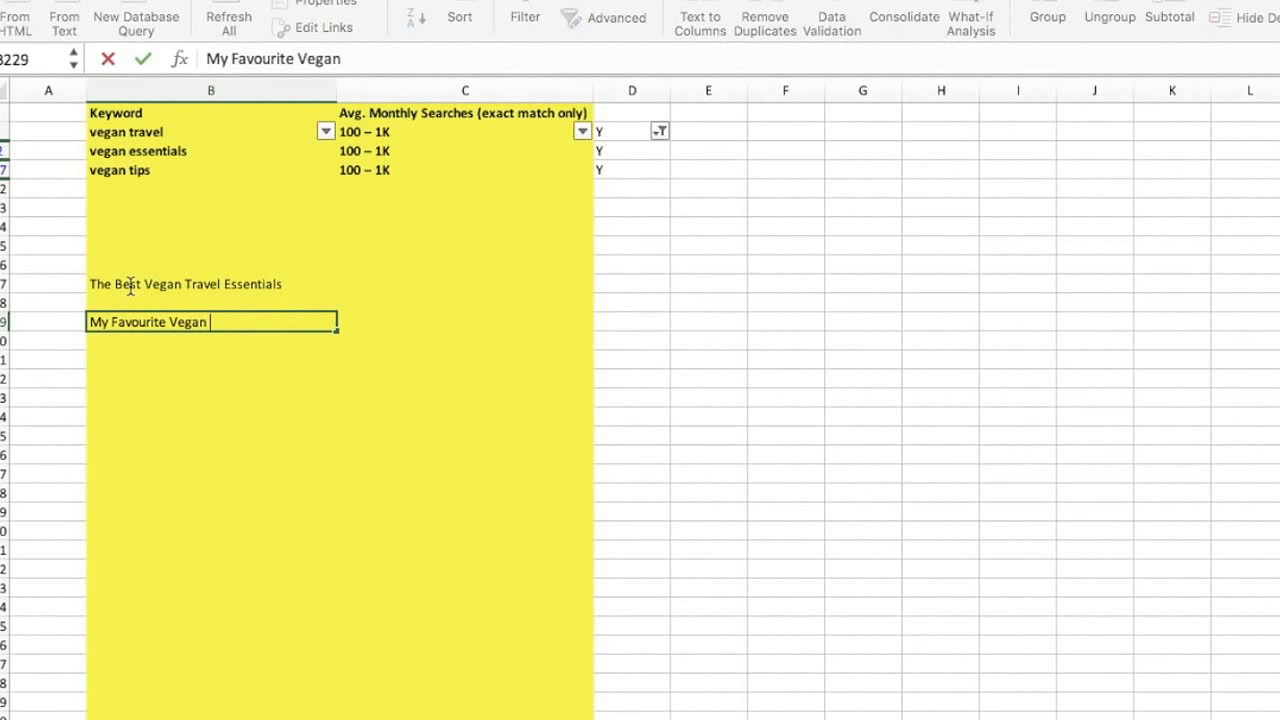
text(s)
key(Return)
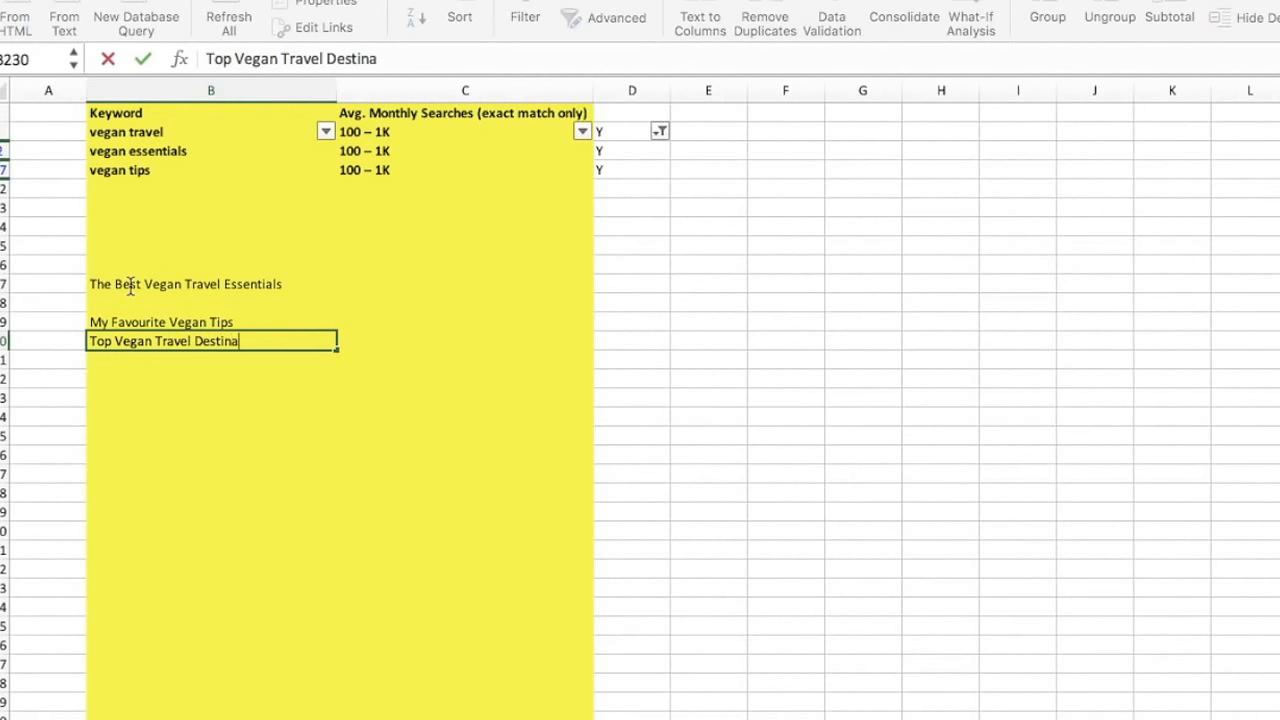
text(s)
key(Return)
Make the three titles below the filtered keywords in column B bold.
key(Up)
key(Up)
key(Up)
key(Down)
key(Down)
drag(210, 285, 214, 364)
key(super+b)
click(423, 403)
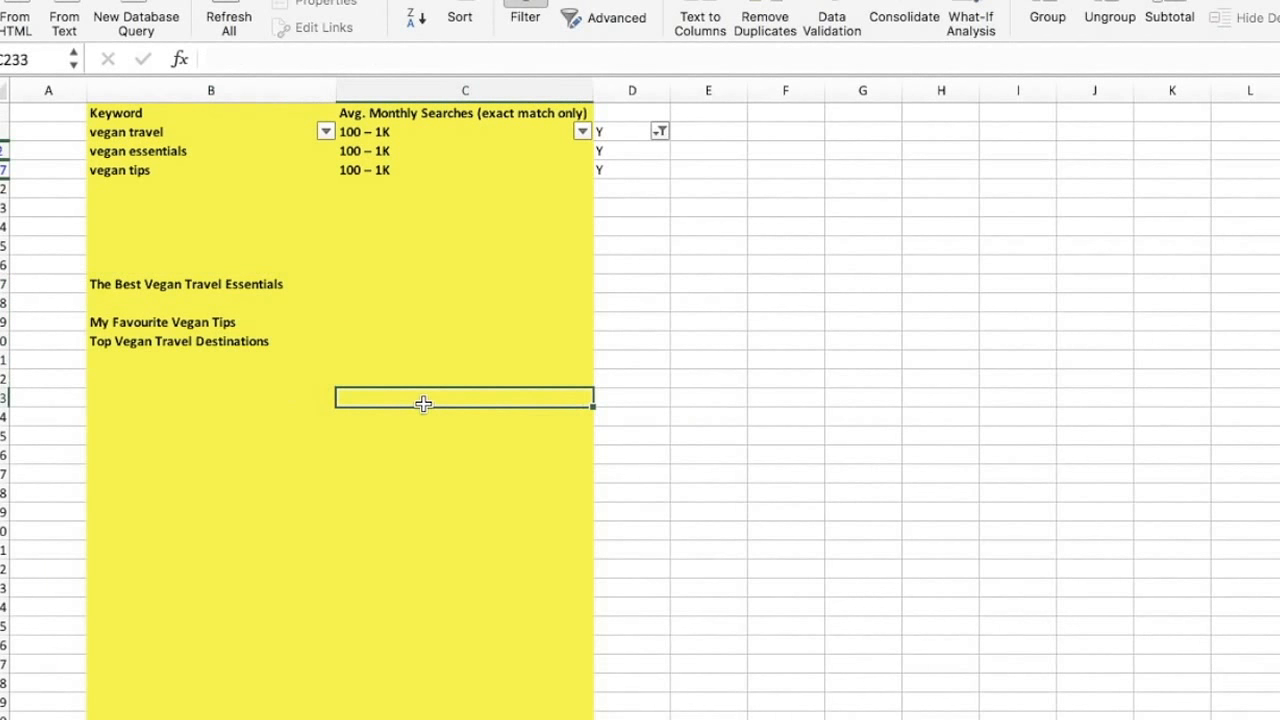